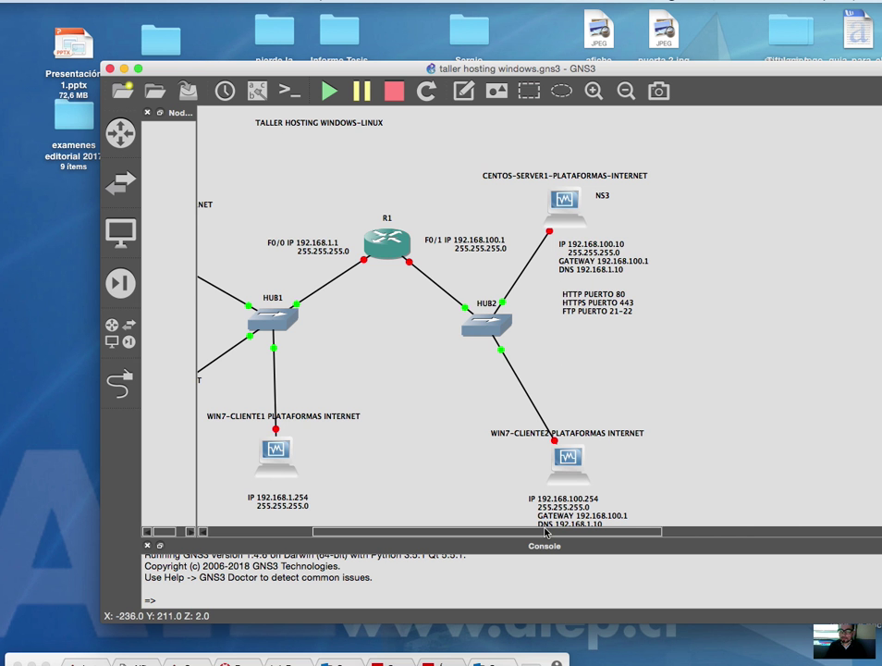
Step: Review the whole TALLER HOSTING WINDOWS-LINUX network topology in GNS3 and close its window
{"action": "left_click_drag", "start_coordinate": [518, 532], "coordinate": [434, 532]}
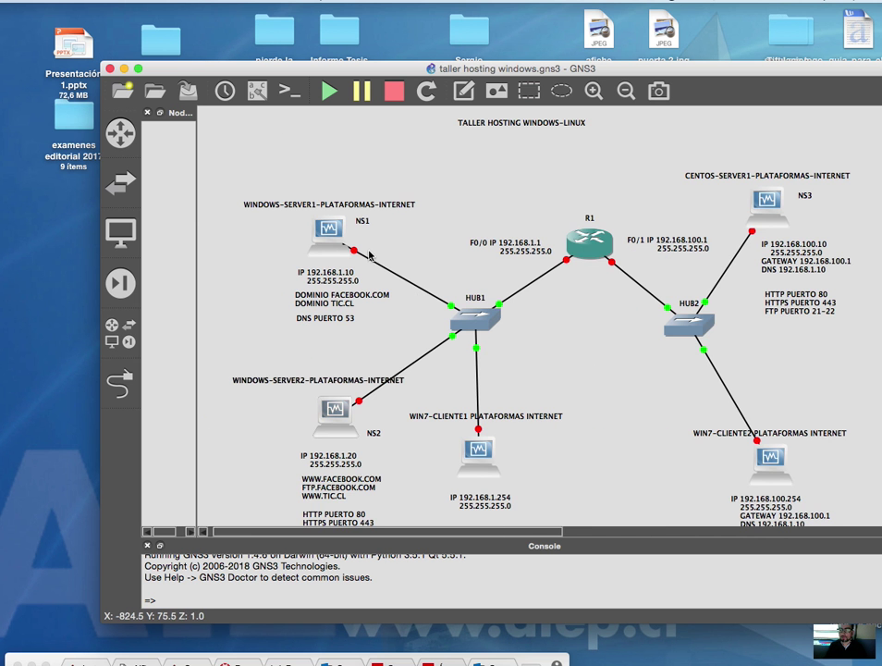
{"action": "left_click_drag", "start_coordinate": [374, 532], "coordinate": [499, 528]}
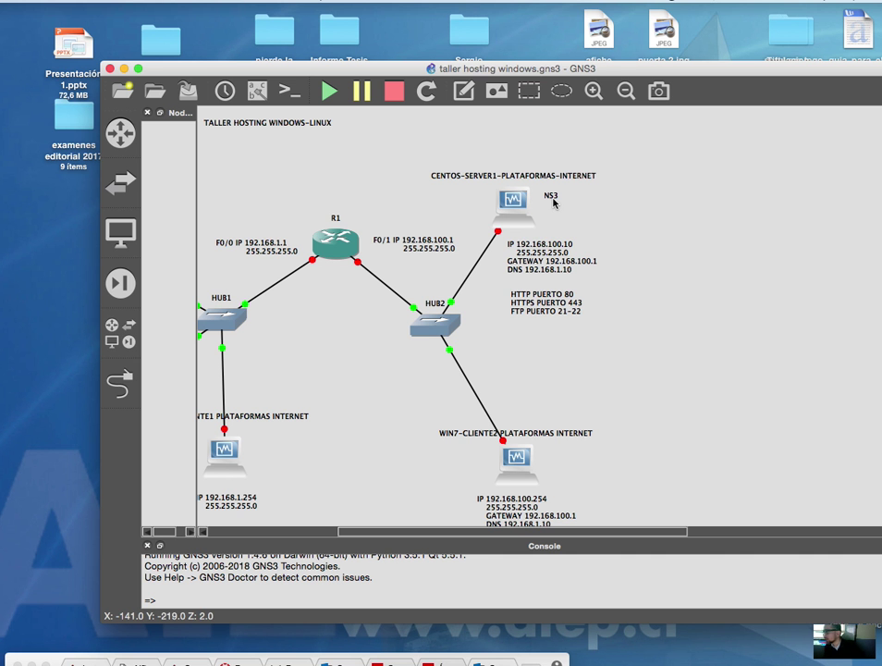
{"action": "left_click", "coordinate": [109, 70]}
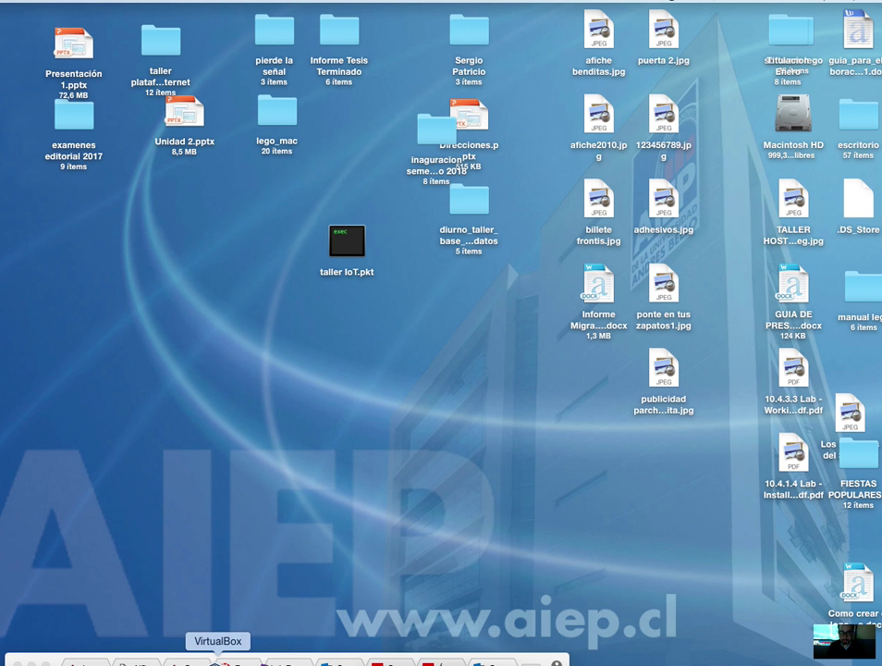
Step: Switch to VirtualBox and copy the name of the CENTOS-SERVER2-PLATAFORMAS-INTERNET machine from its settings without changing them
{"action": "left_click", "coordinate": [216, 662]}
{"action": "left_click_drag", "start_coordinate": [516, 60], "coordinate": [475, 65]}
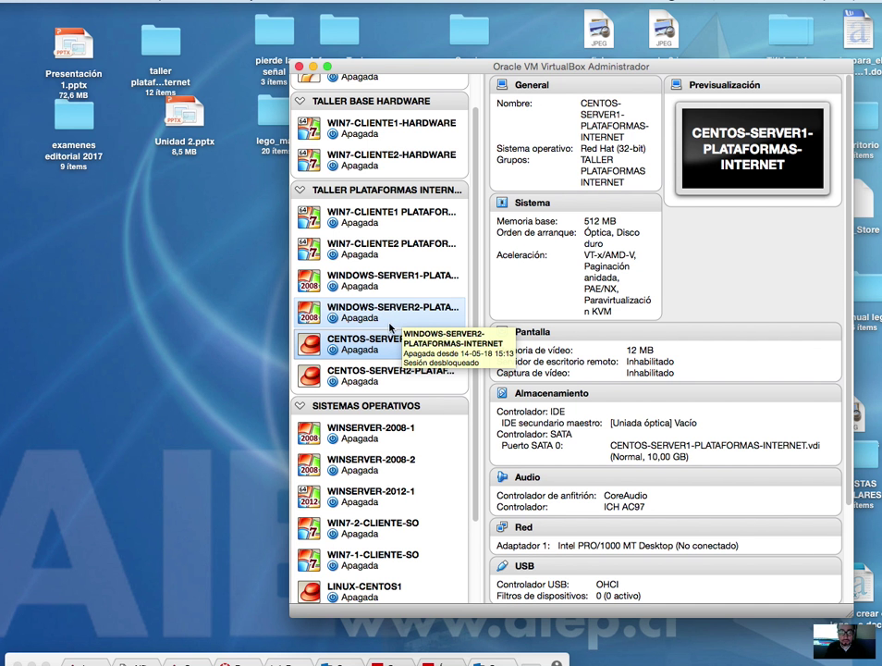
{"action": "right_click", "coordinate": [393, 374]}
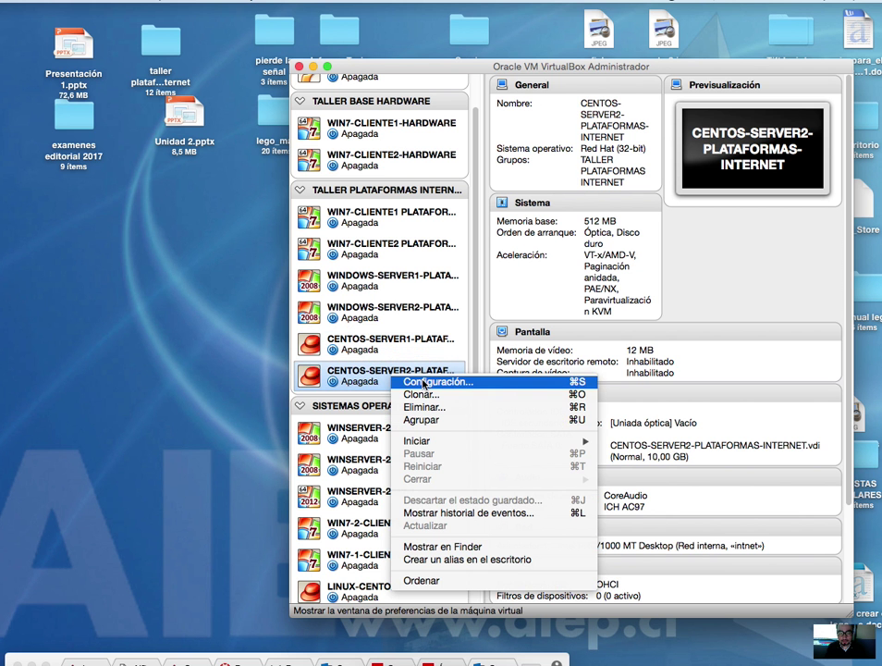
{"action": "left_click", "coordinate": [425, 382]}
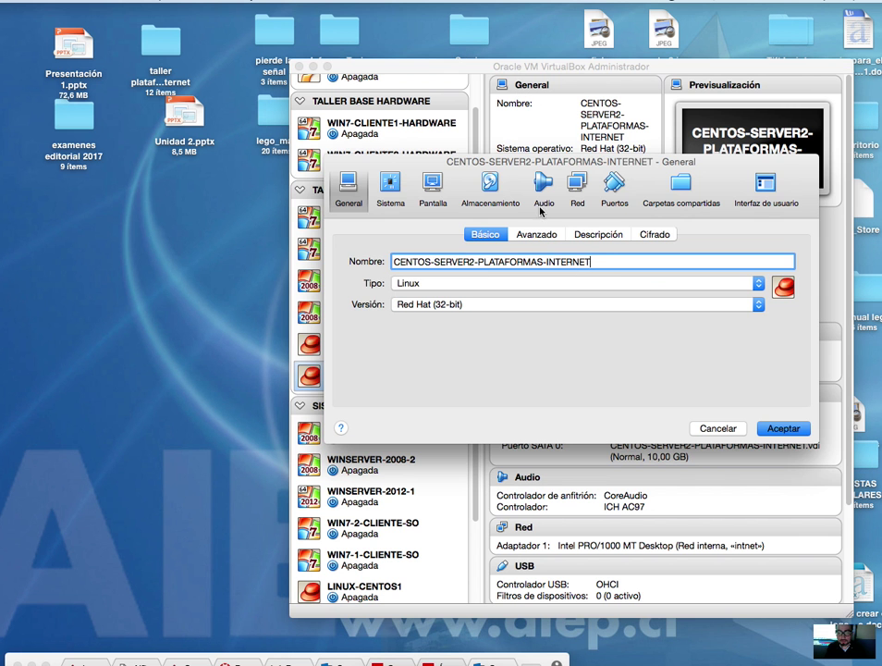
{"action": "left_click_drag", "start_coordinate": [394, 262], "coordinate": [592, 262]}
{"action": "right_click", "coordinate": [426, 263]}
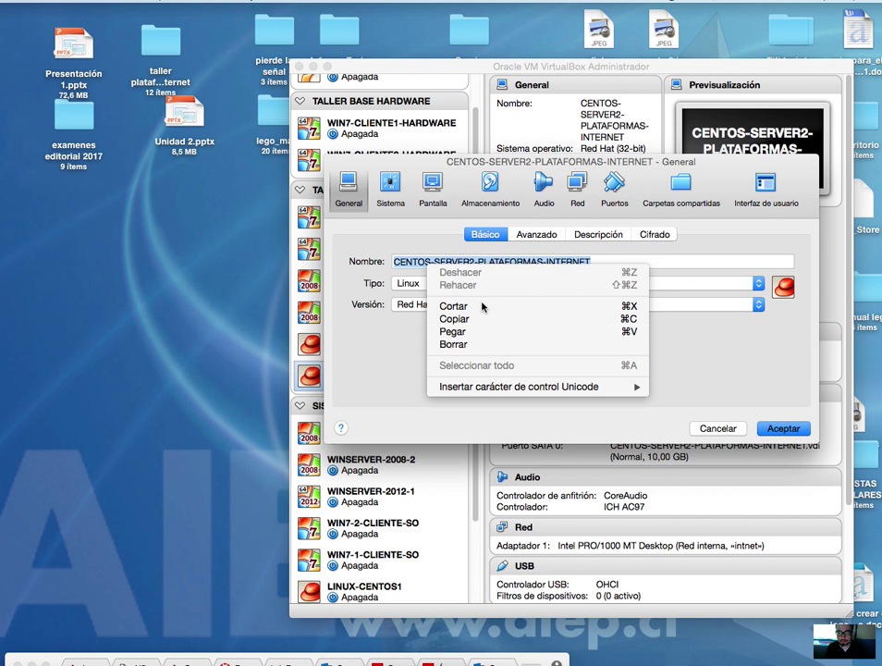
{"action": "left_click", "coordinate": [493, 322]}
{"action": "left_click", "coordinate": [718, 428]}
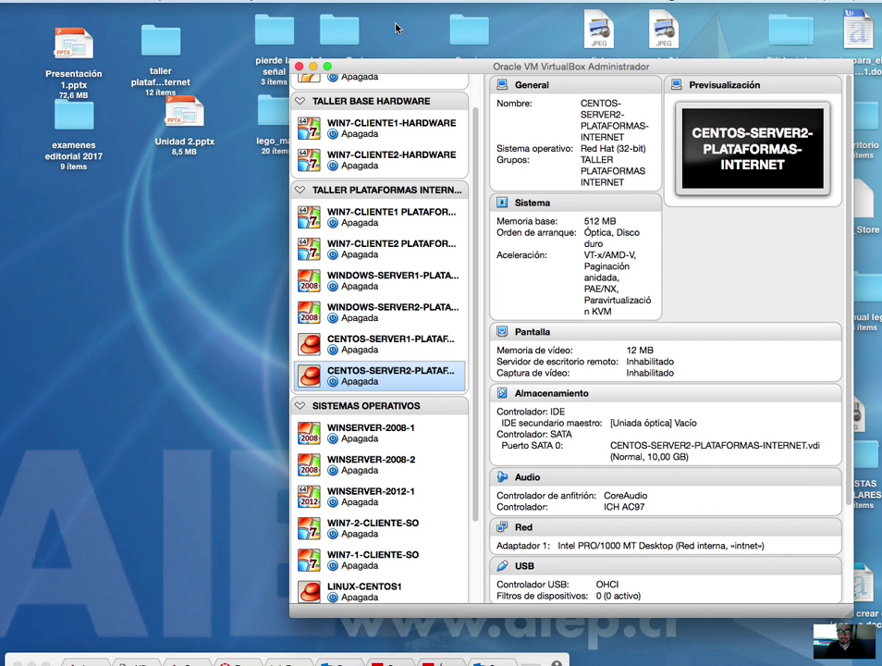
Step: Start a new virtual machine in the TALLER PLATAFORMAS INTERNET group and paste the copied name into it
{"action": "left_click", "coordinate": [376, 189]}
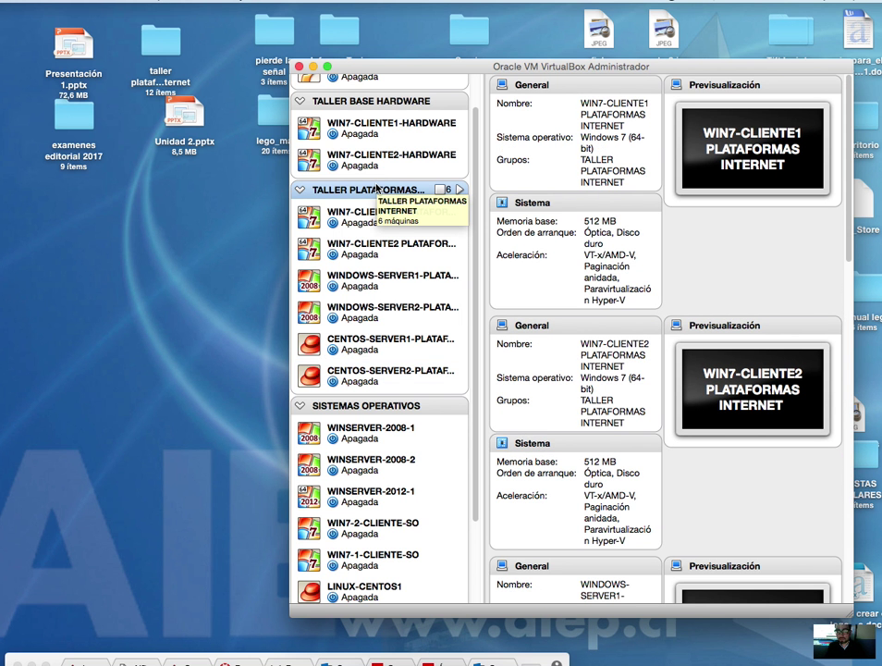
{"action": "right_click", "coordinate": [375, 187]}
{"action": "left_click", "coordinate": [408, 197]}
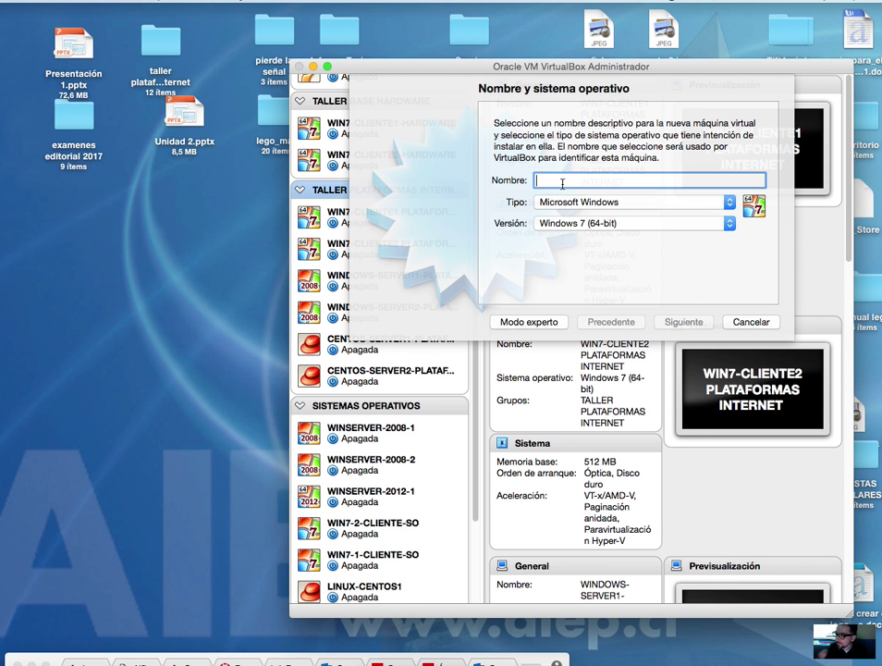
{"action": "right_click", "coordinate": [562, 184]}
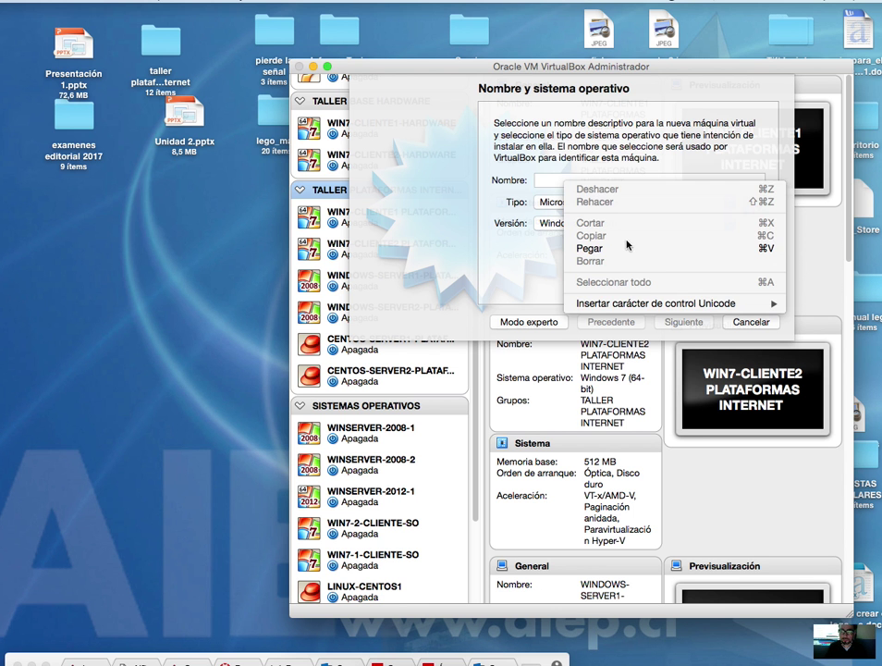
{"action": "left_click", "coordinate": [627, 246]}
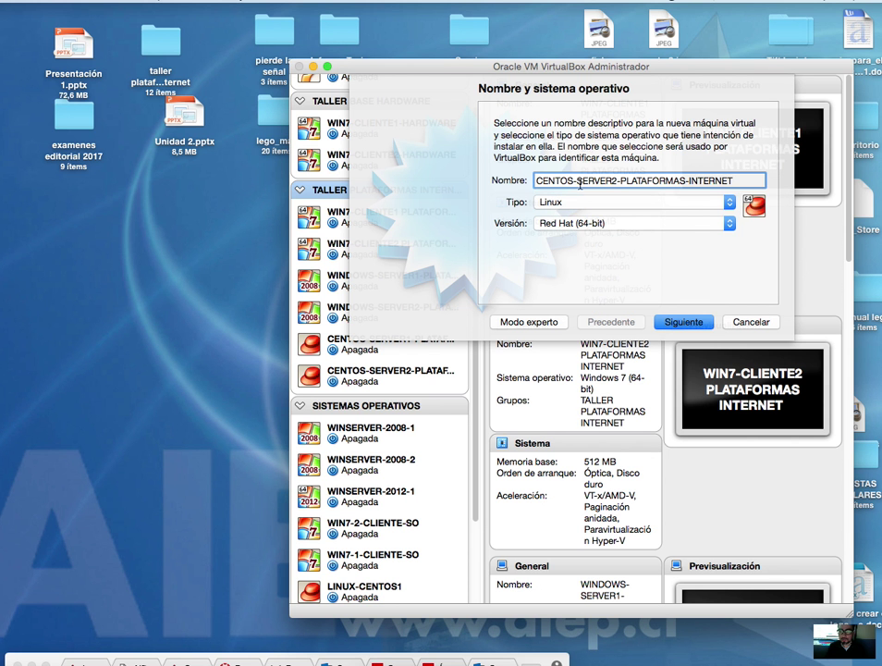
Step: Edit the new machine's name to LINUX-SERVER1-PLATAFORMAS-INTERNET and set its version to Ubuntu (32-bit)
{"action": "key", "text": "BackSpace"}
{"action": "key", "text": "BackSpace"}
{"action": "key", "text": "BackSpace"}
{"action": "key", "text": "BackSpace"}
{"action": "key", "text": "BackSpace"}
{"action": "key", "text": "BackSpace"}
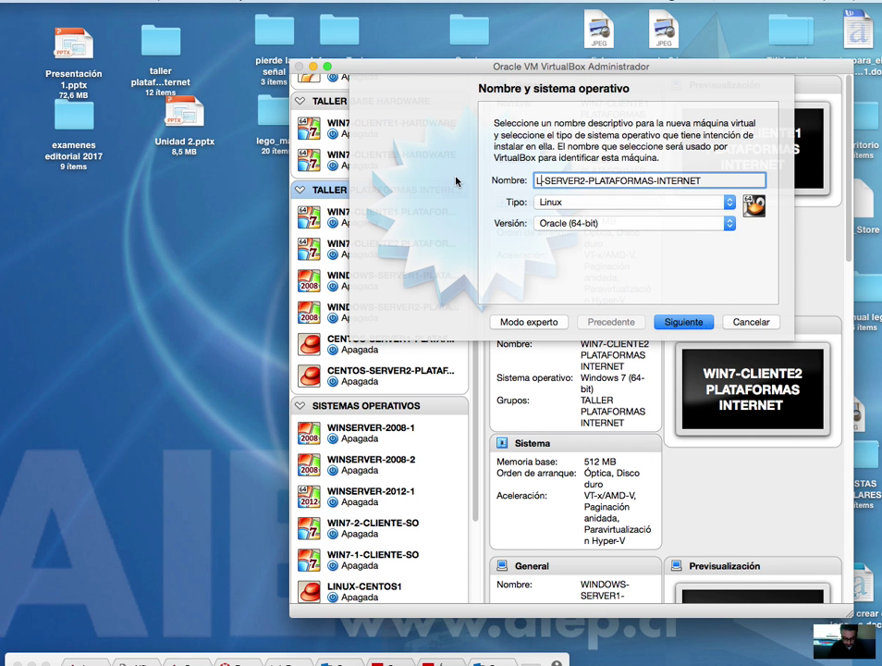
{"action": "type", "text": "LINUX"}
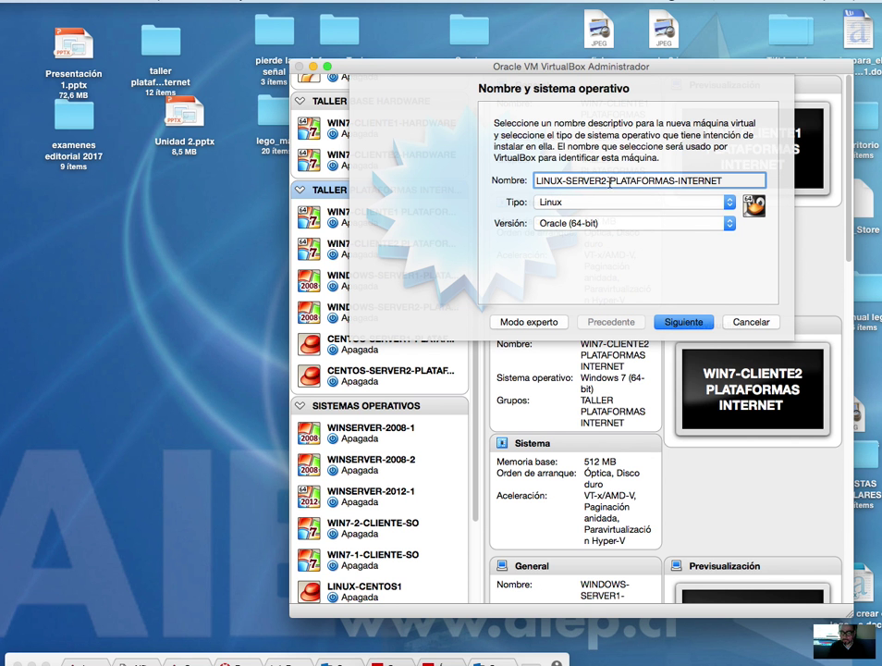
{"action": "left_click", "coordinate": [609, 181]}
{"action": "key", "text": "BackSpace"}
{"action": "type", "text": "1"}
{"action": "left_click", "coordinate": [627, 224]}
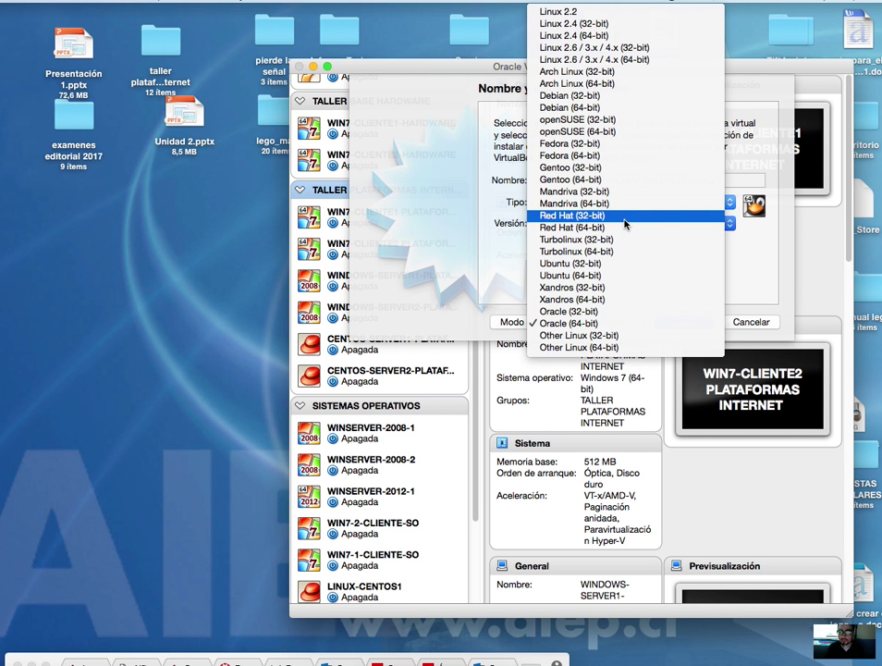
{"action": "left_click", "coordinate": [637, 263]}
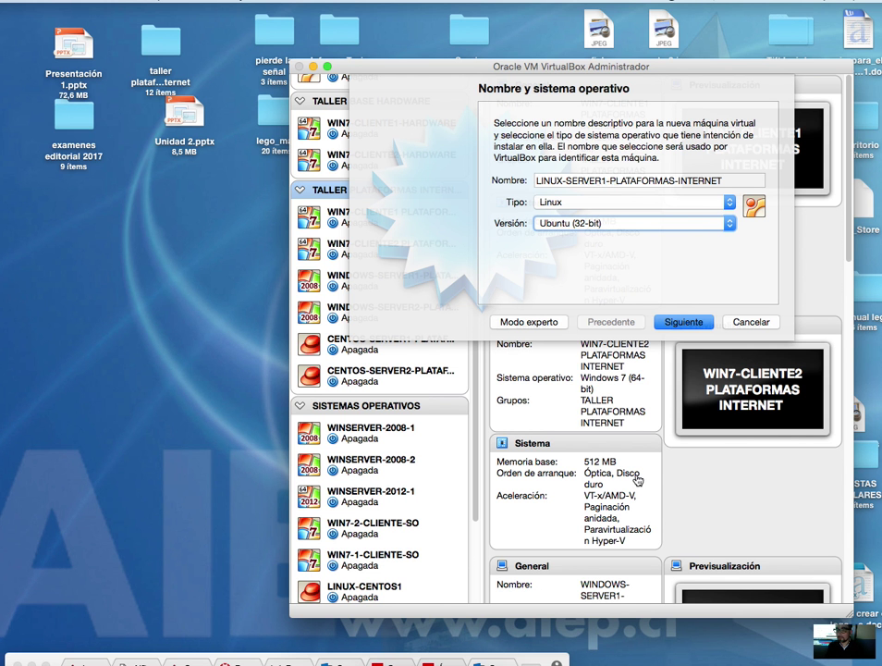
Step: Check the installation images stored in the ova folder on Macintosh HD
{"action": "left_click_drag", "start_coordinate": [808, 68], "coordinate": [588, 42]}
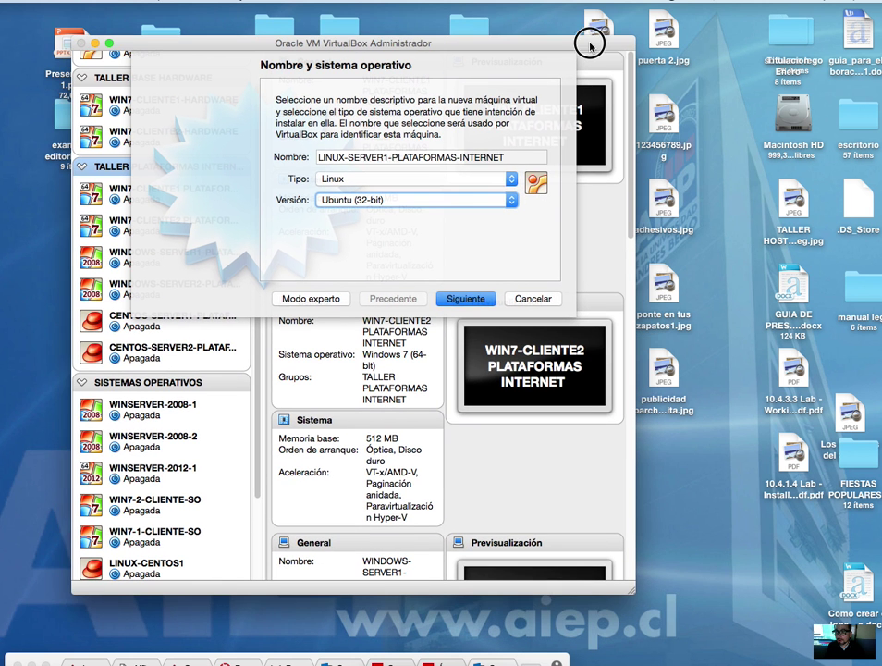
{"action": "double_click", "coordinate": [794, 116]}
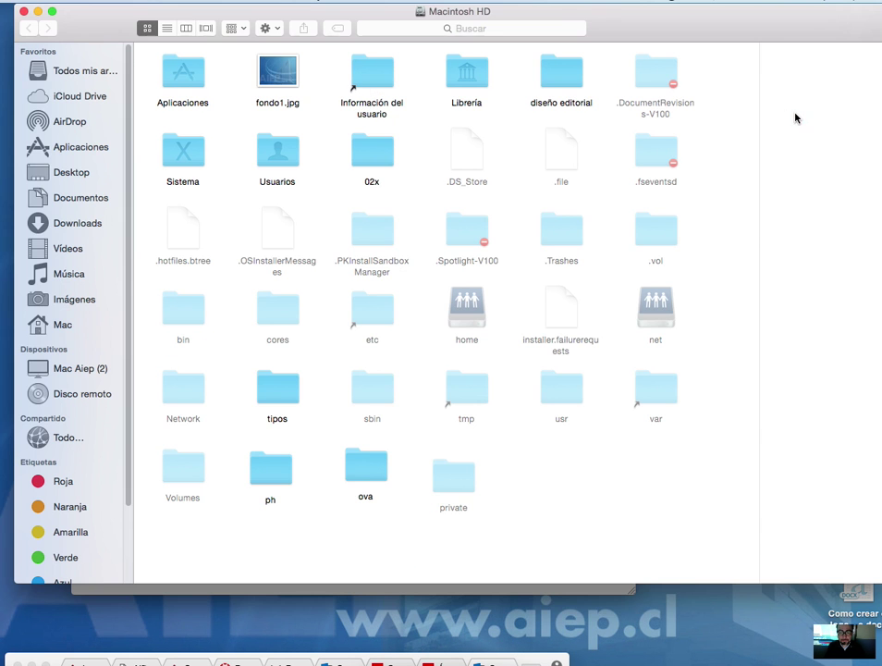
{"action": "double_click", "coordinate": [367, 464]}
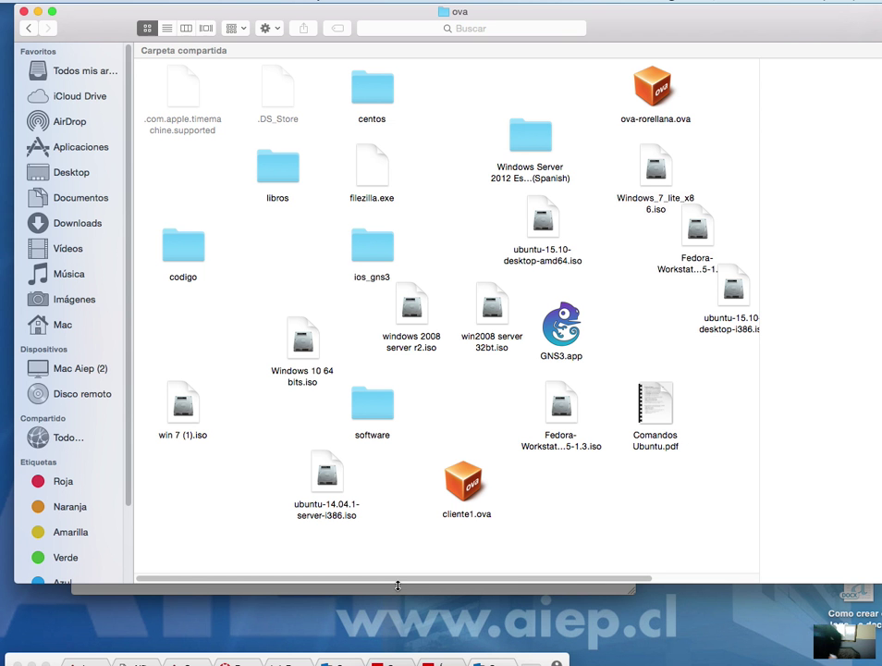
{"action": "left_click", "coordinate": [25, 10]}
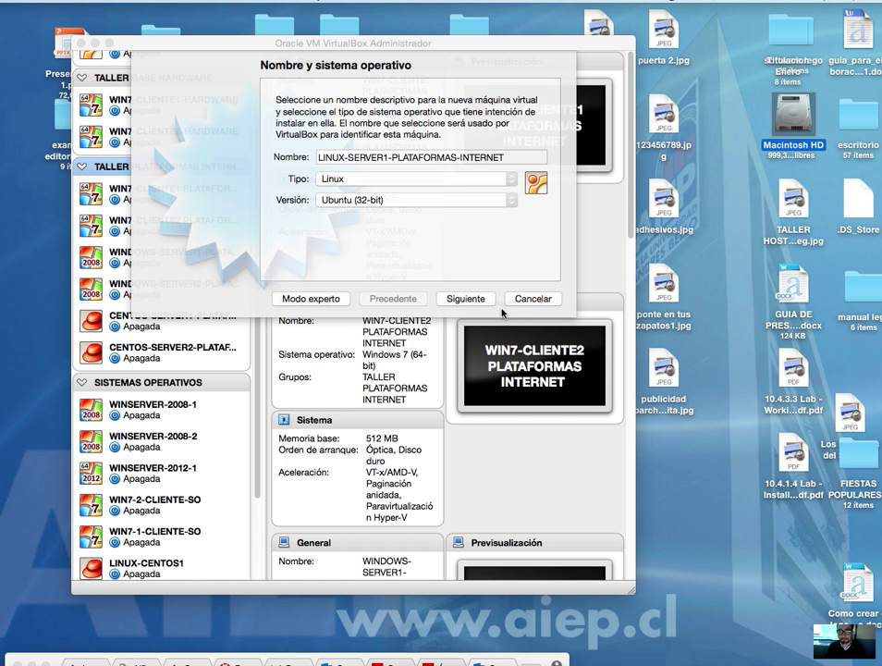
Step: Set the new machine's memory size to 256 MB and continue to the hard disk options
{"action": "left_click", "coordinate": [472, 299]}
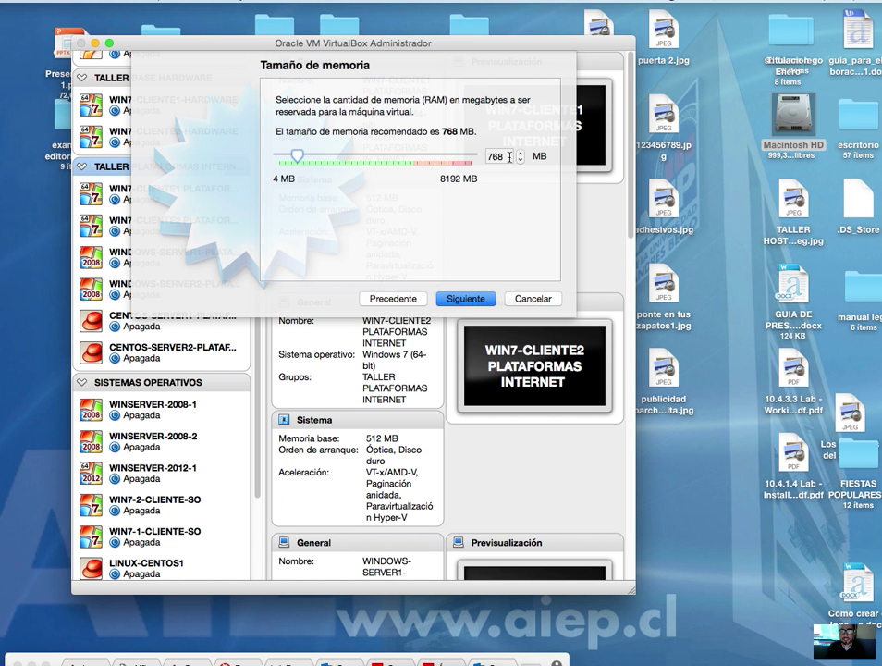
{"action": "type", "text": "256"}
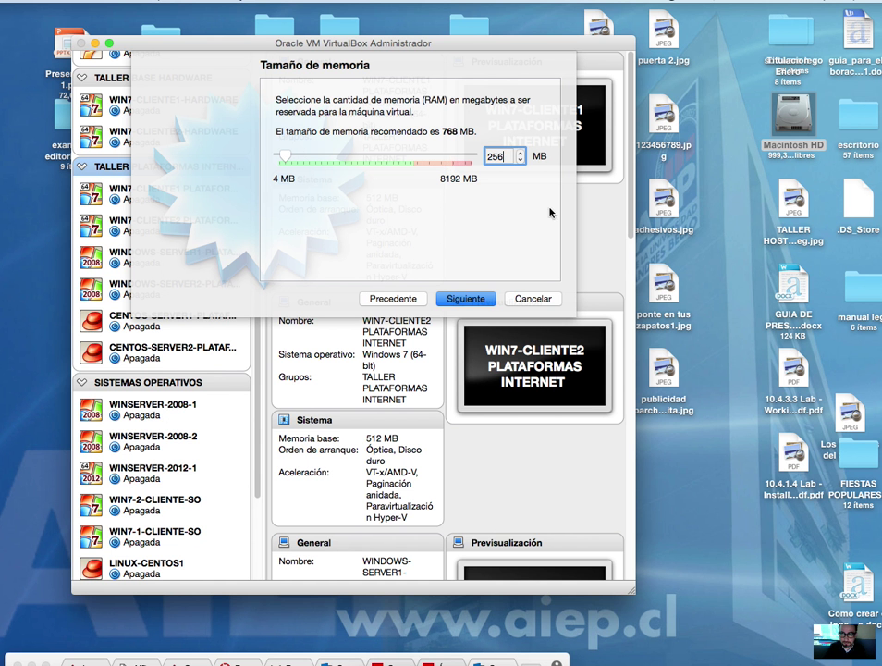
{"action": "left_click_drag", "start_coordinate": [430, 49], "coordinate": [582, 90]}
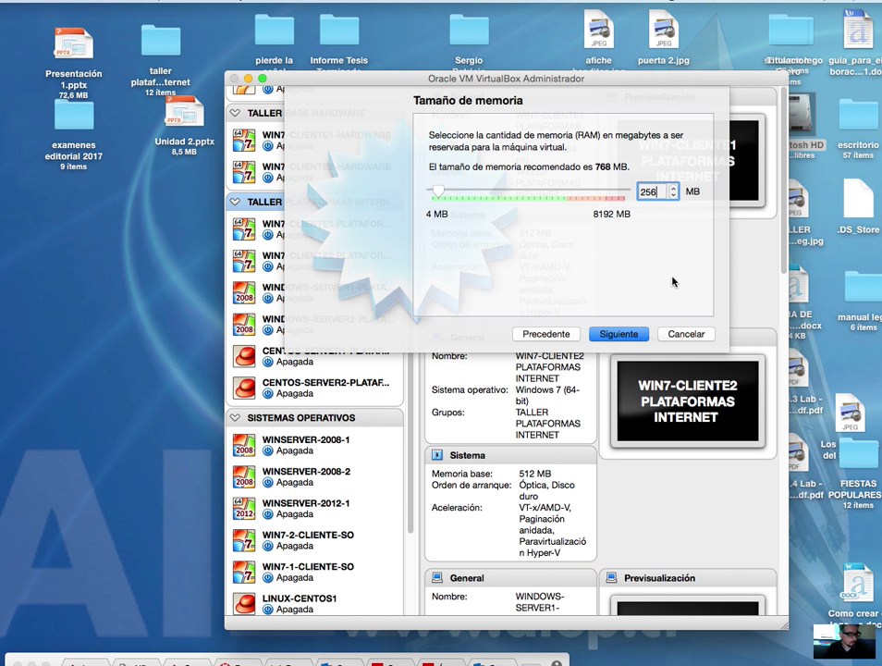
{"action": "left_click", "coordinate": [618, 334]}
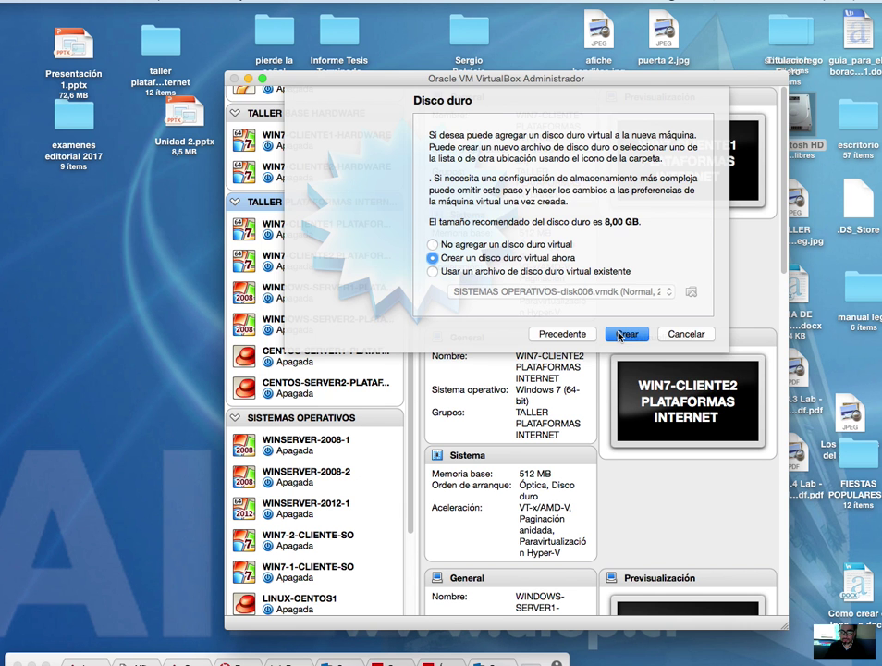
Step: Create a dynamically allocated 10 GB VDI hard disk for LINUX-SERVER1-PLATAFORMAS-INTERNET and finish creating the machine
{"action": "left_click", "coordinate": [619, 335]}
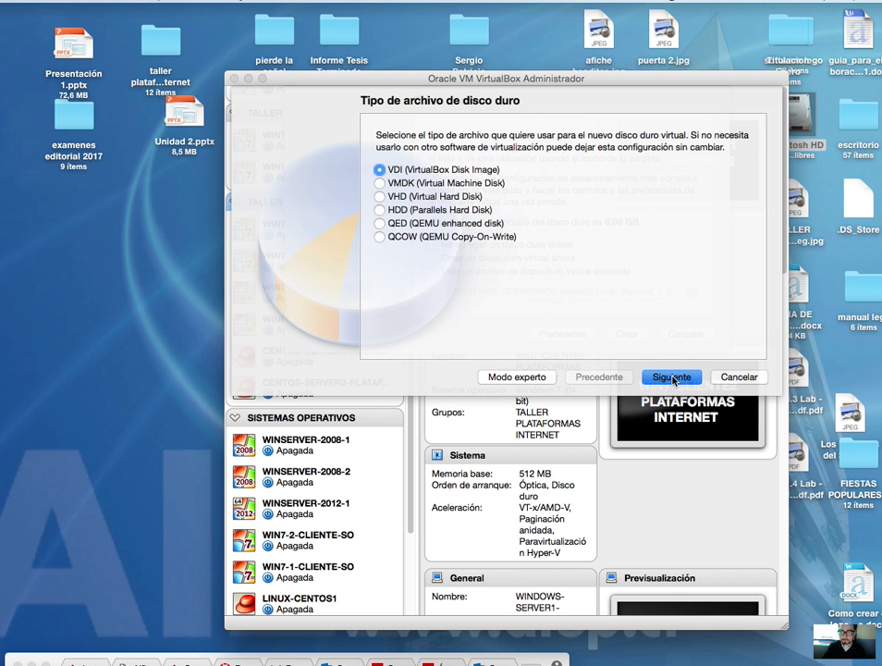
{"action": "left_click", "coordinate": [673, 377]}
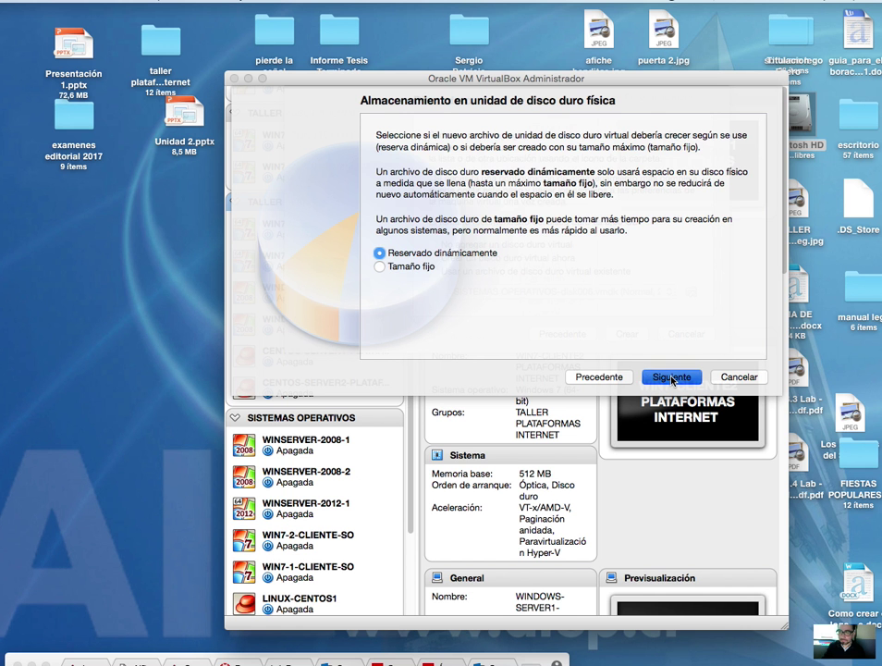
{"action": "left_click", "coordinate": [673, 377]}
{"action": "left_click", "coordinate": [750, 235]}
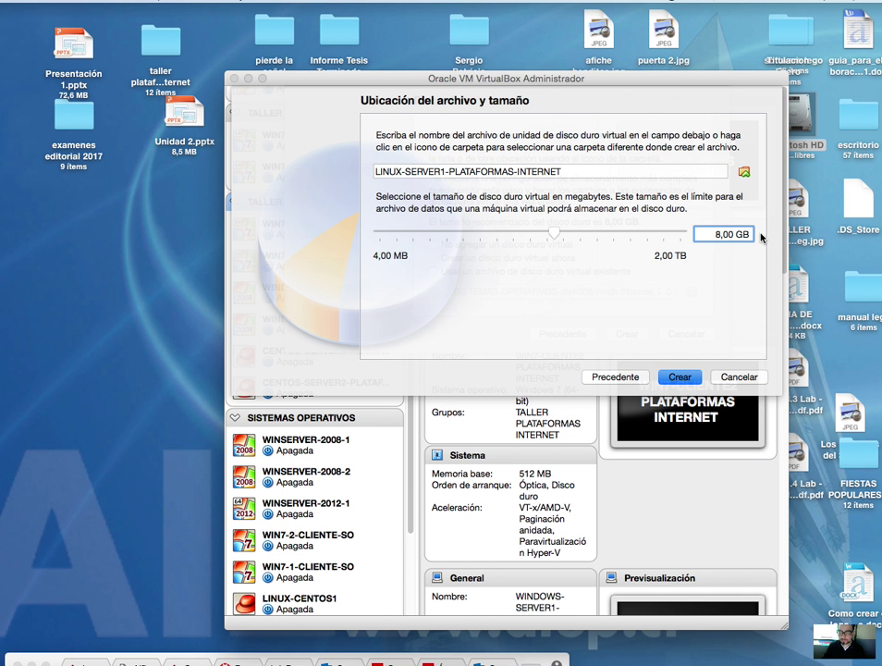
{"action": "key", "text": "BackSpace"}
{"action": "type", "text": "100"}
{"action": "key", "text": "BackSpace"}
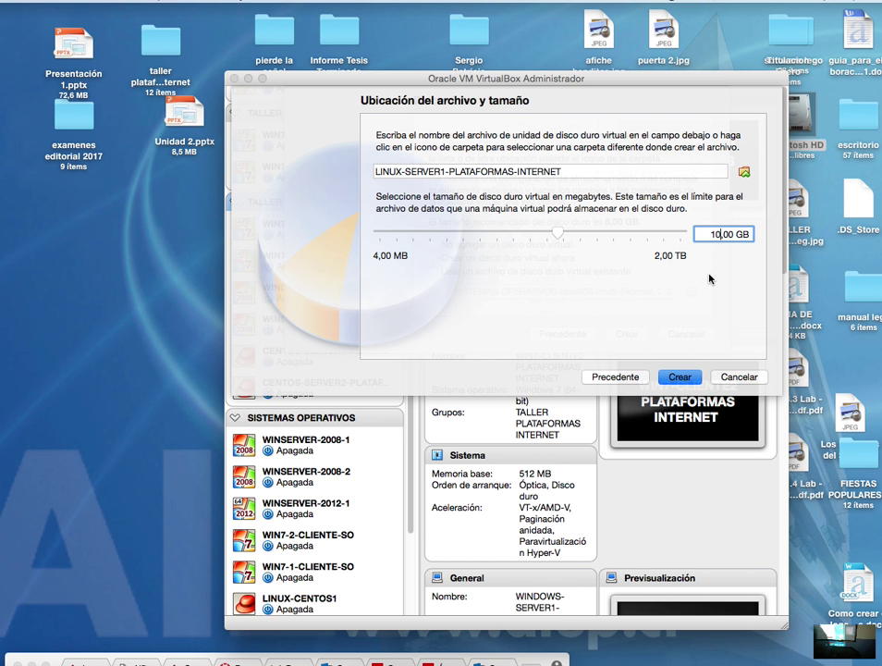
{"action": "left_click", "coordinate": [680, 377]}
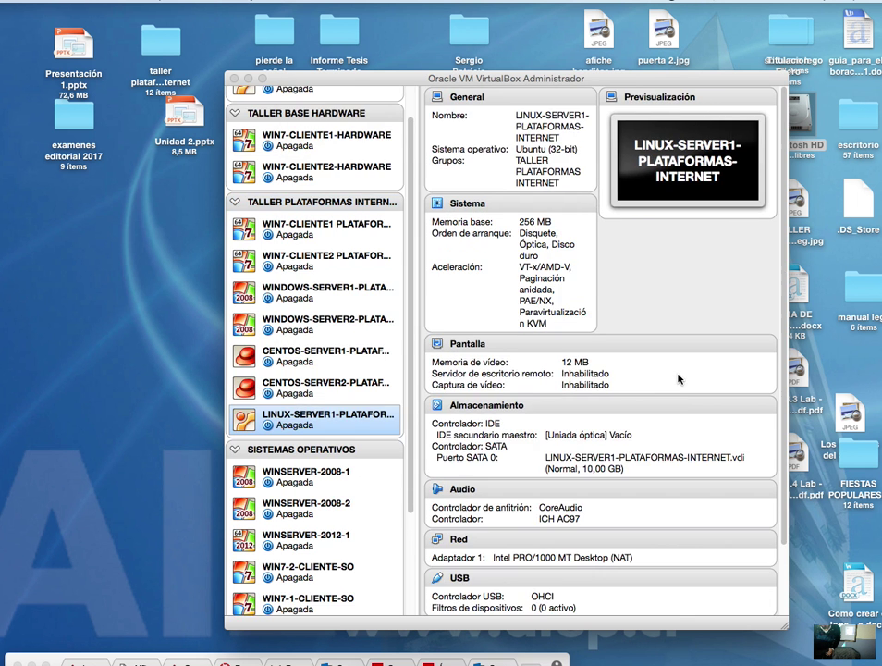
Step: Open the settings of LINUX-SERVER1-PLATAFORMAS-INTERNET, review the connection types for network adapter 1 and keep NAT selected
{"action": "right_click", "coordinate": [341, 427]}
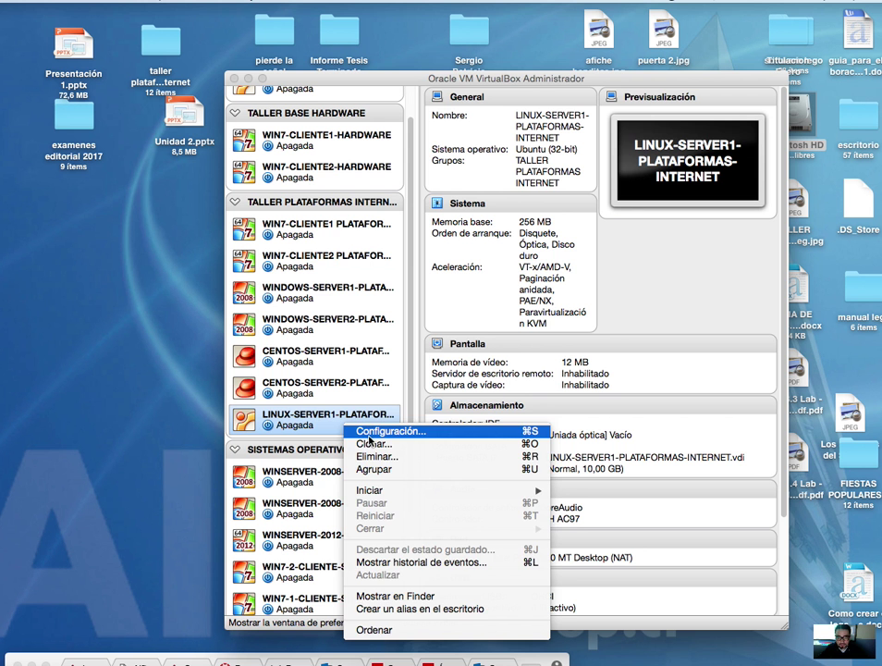
{"action": "left_click", "coordinate": [369, 433]}
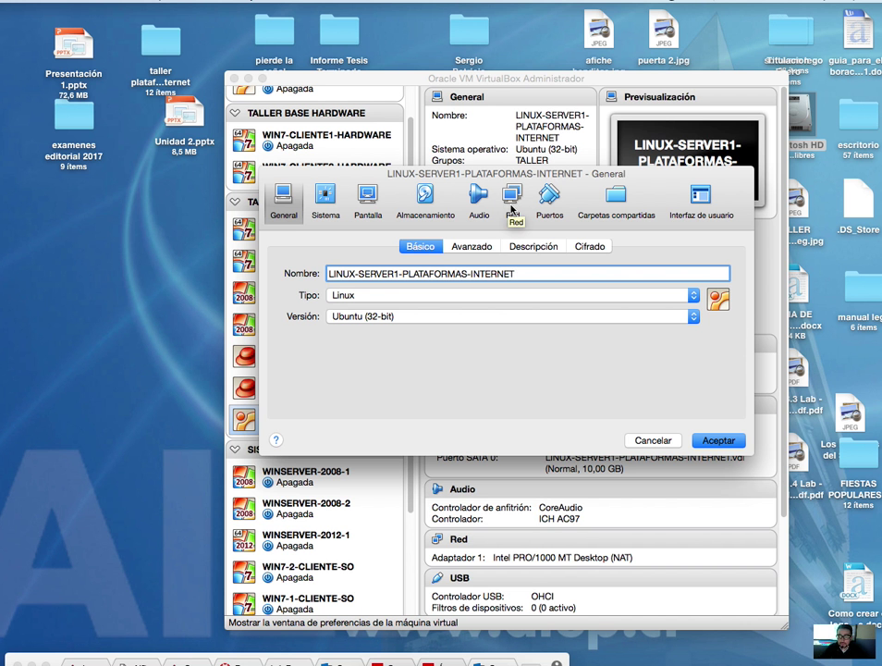
{"action": "left_click", "coordinate": [512, 202]}
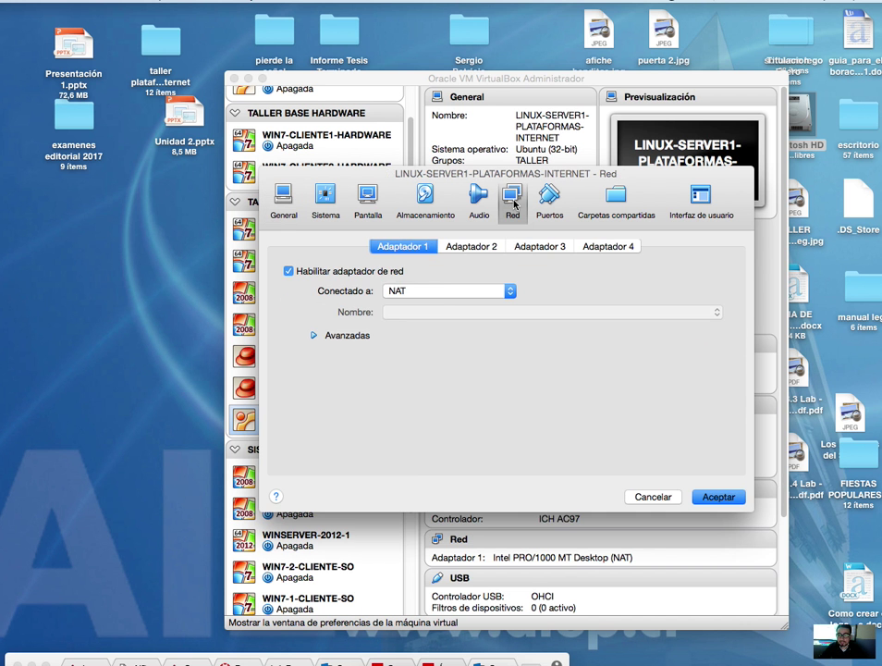
{"action": "left_click", "coordinate": [438, 290]}
{"action": "left_click", "coordinate": [416, 294]}
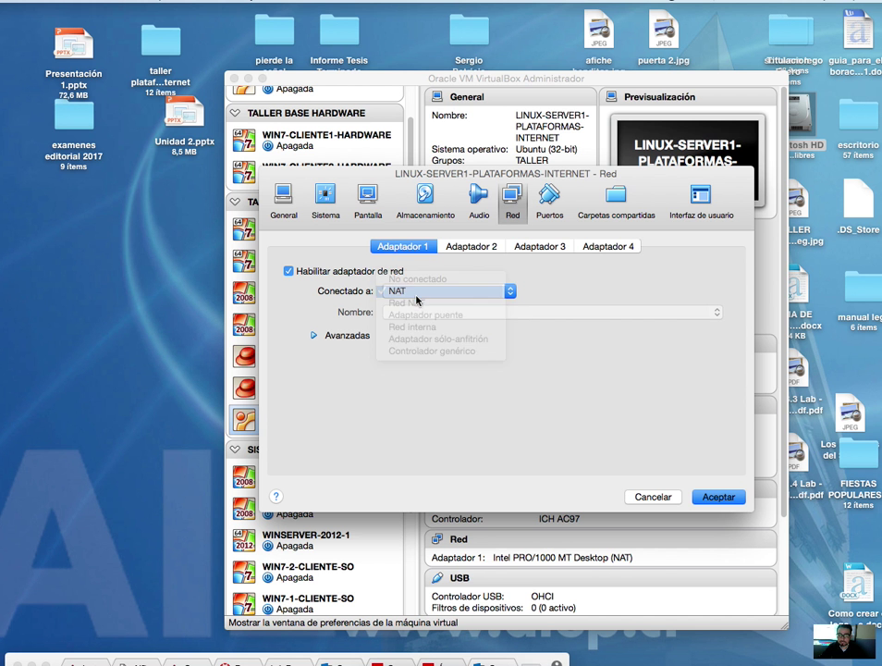
{"action": "left_click", "coordinate": [417, 294]}
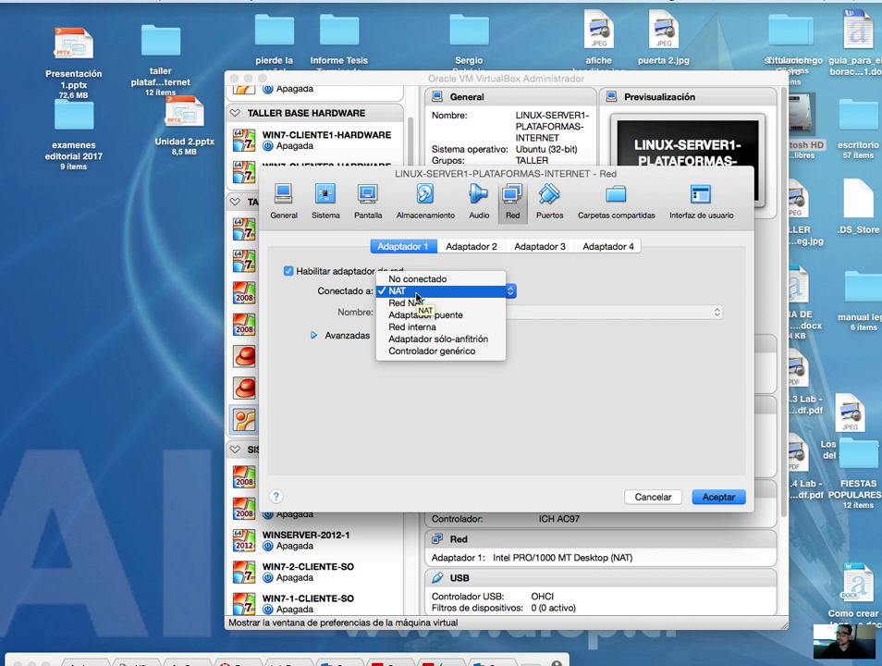
{"action": "left_click", "coordinate": [416, 293]}
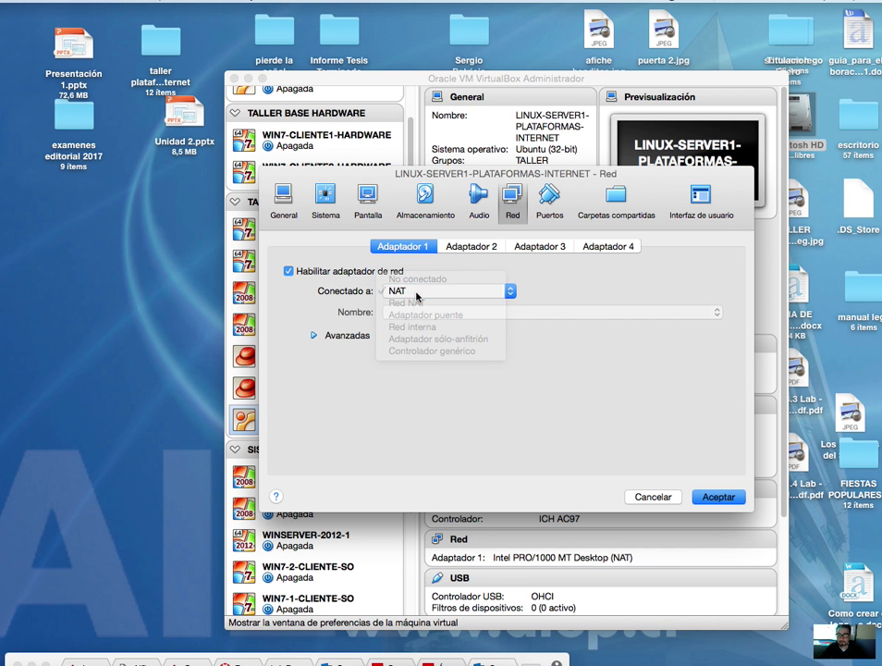
{"action": "left_click", "coordinate": [374, 335]}
{"action": "left_click", "coordinate": [354, 335]}
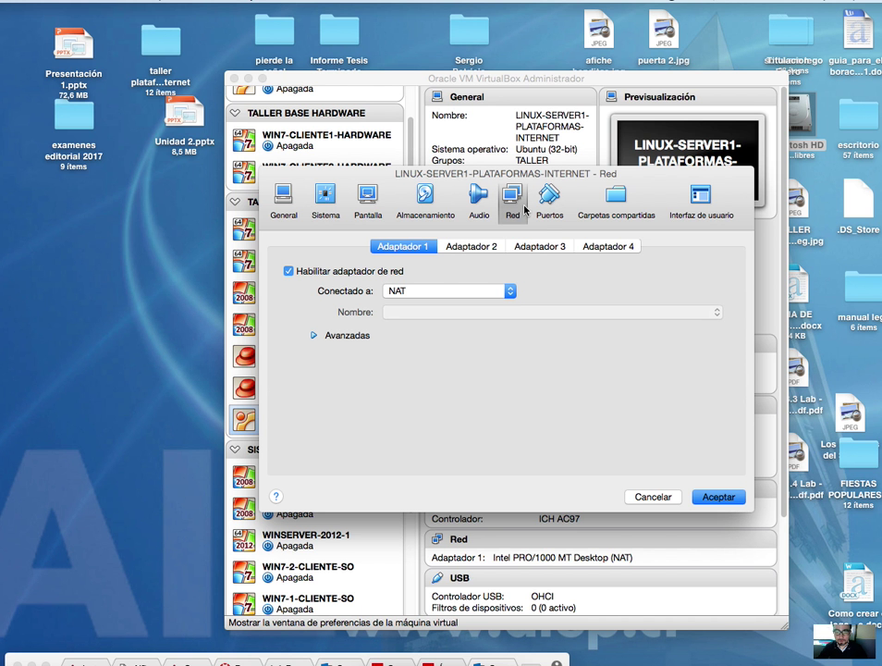
{"action": "left_click", "coordinate": [437, 291]}
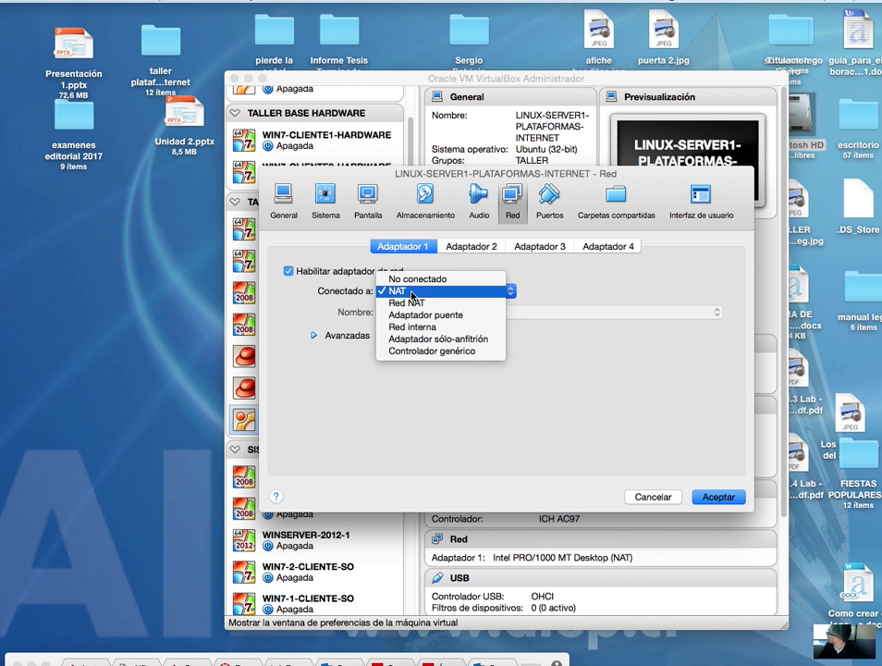
{"action": "left_click", "coordinate": [413, 292]}
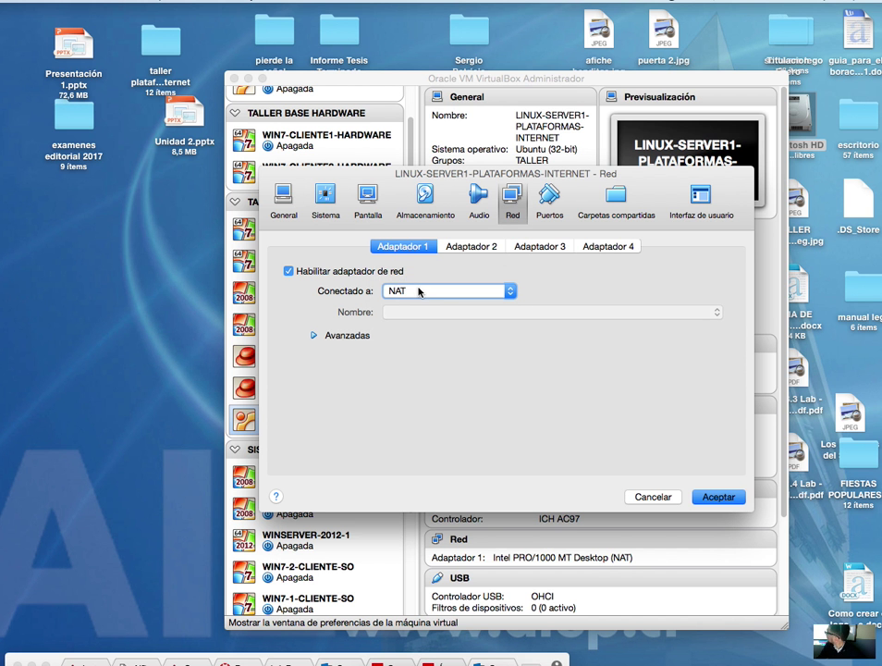
Step: Load ubuntu-14.04.1-server-i386.iso from the ova folder into the machine's empty IDE optical drive
{"action": "left_click", "coordinate": [325, 196]}
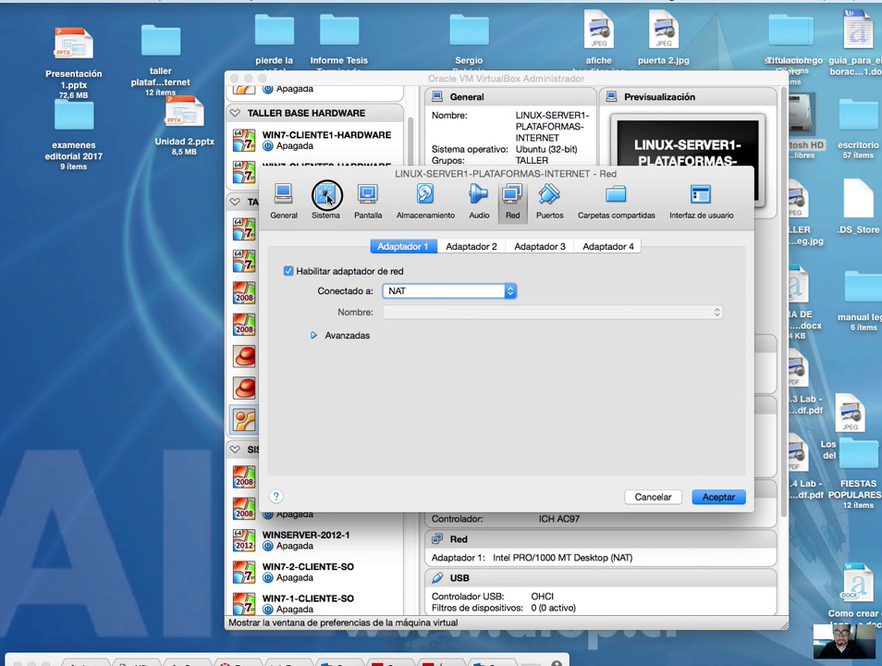
{"action": "left_click", "coordinate": [424, 196]}
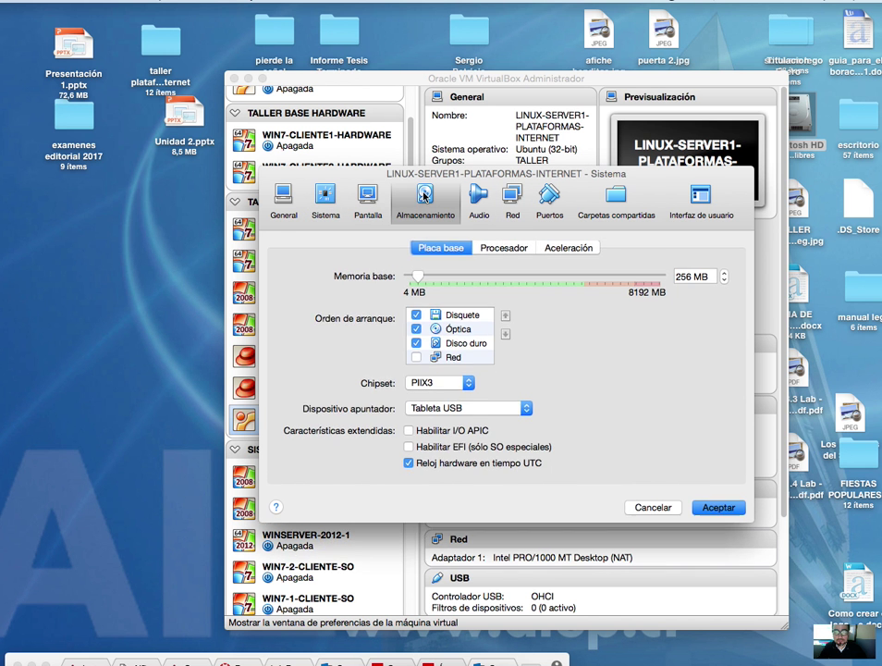
{"action": "left_click", "coordinate": [298, 286]}
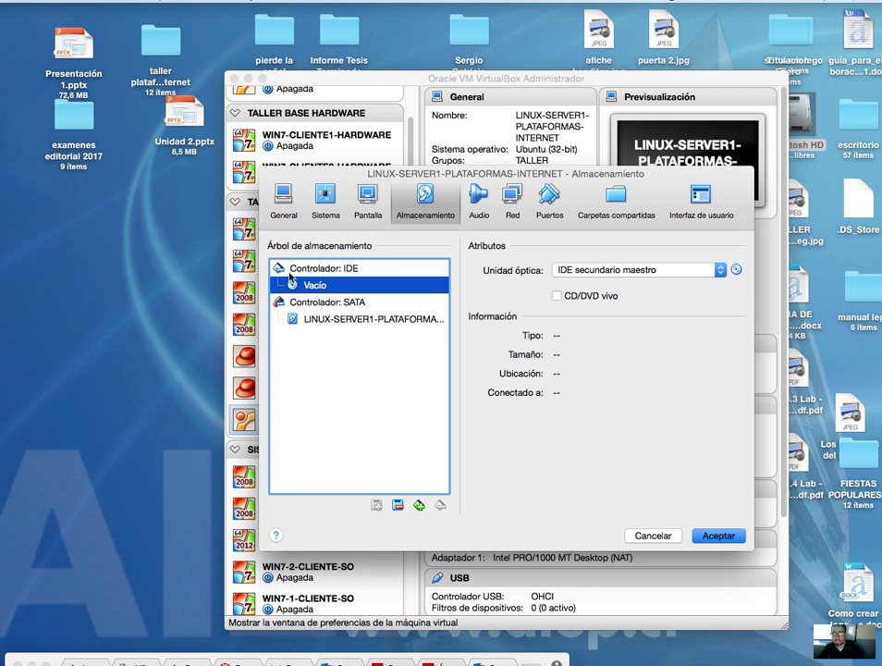
{"action": "left_click", "coordinate": [738, 270]}
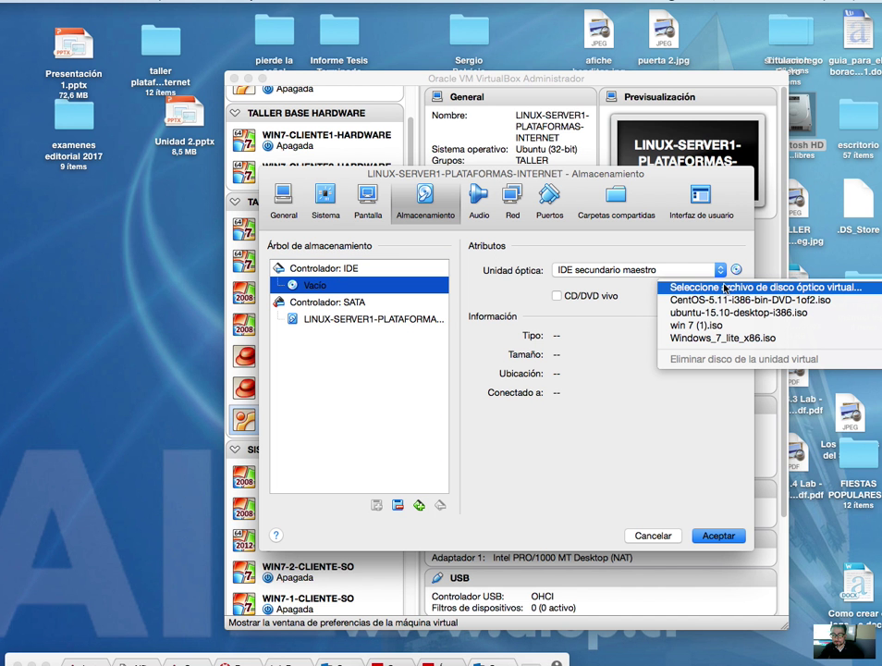
{"action": "left_click", "coordinate": [727, 287]}
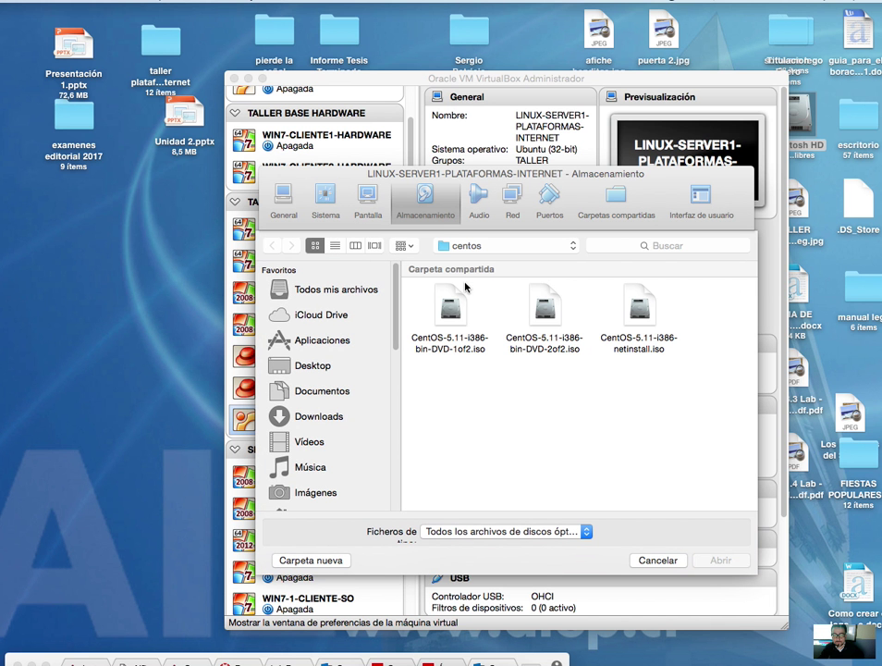
{"action": "left_click", "coordinate": [484, 245]}
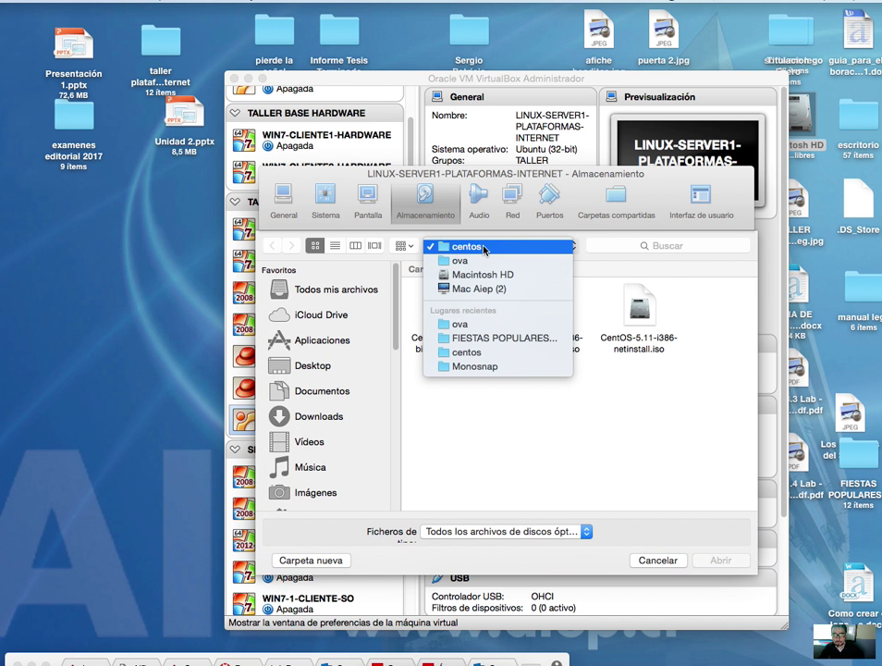
{"action": "left_click", "coordinate": [474, 261]}
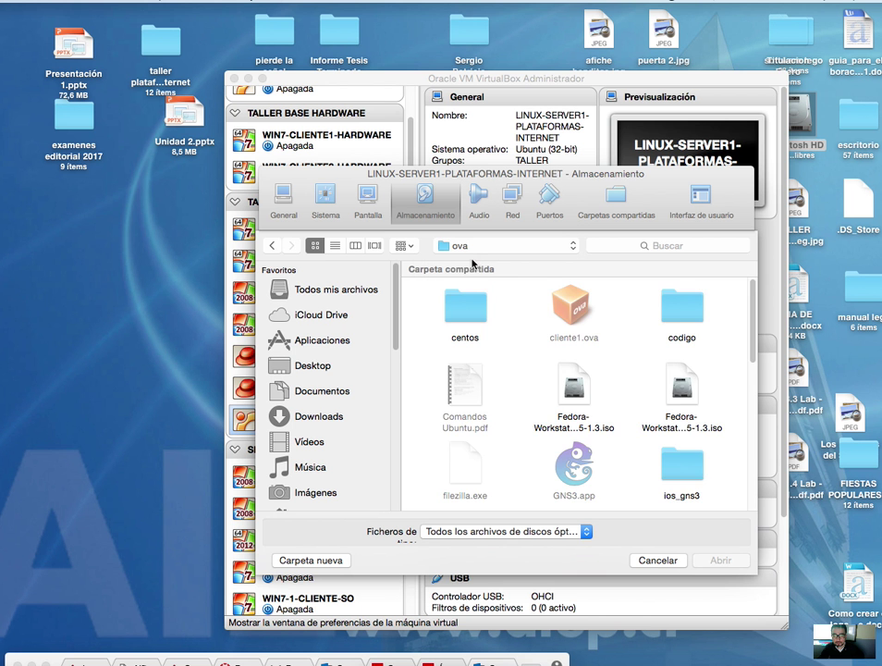
{"action": "left_click_drag", "start_coordinate": [755, 355], "coordinate": [755, 450]}
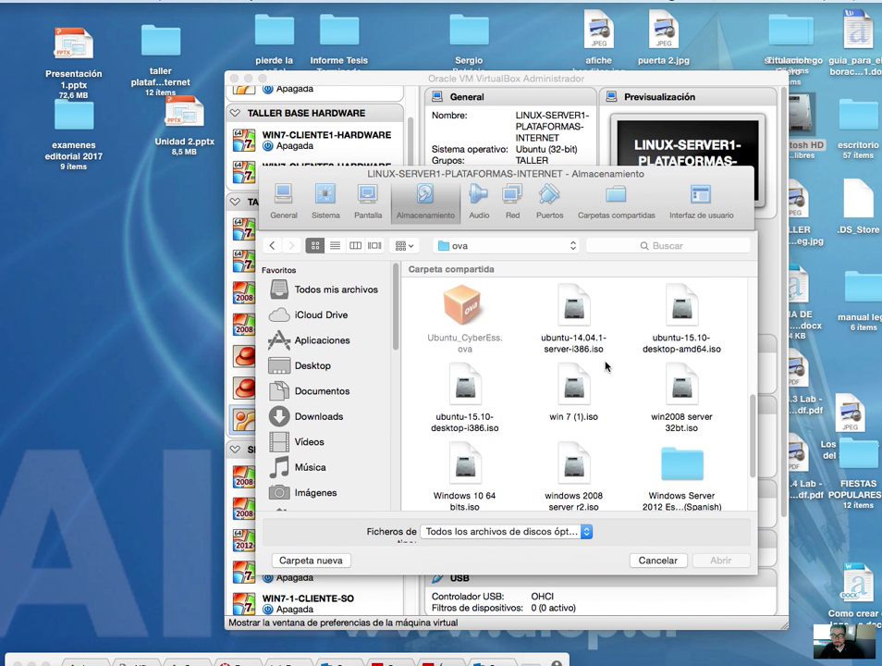
{"action": "left_click", "coordinate": [580, 350]}
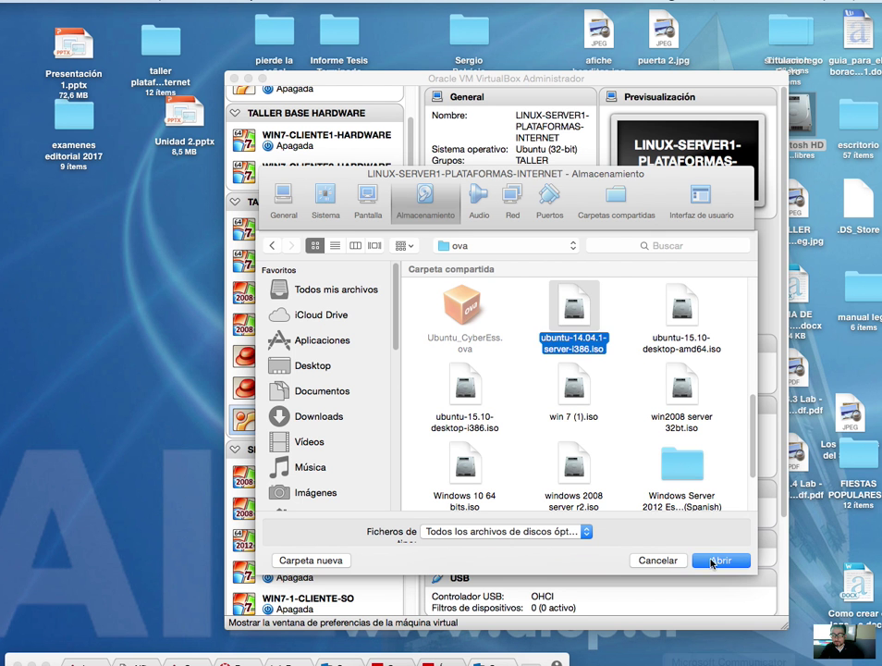
{"action": "left_click", "coordinate": [713, 566]}
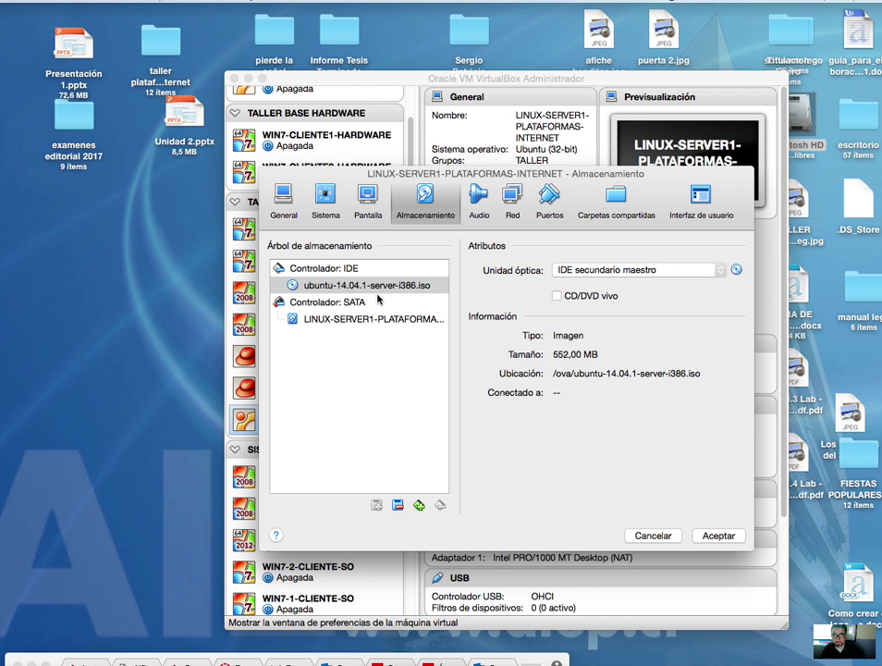
Step: Set the boot order to Óptica first and Disco duro second, with Disquete disabled
{"action": "left_click", "coordinate": [512, 199]}
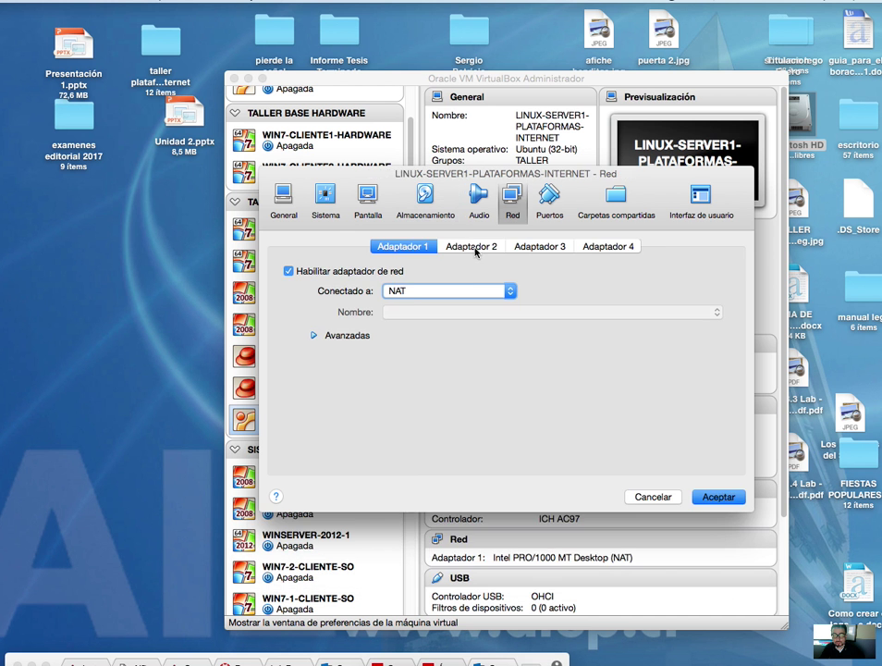
{"action": "left_click", "coordinate": [425, 196]}
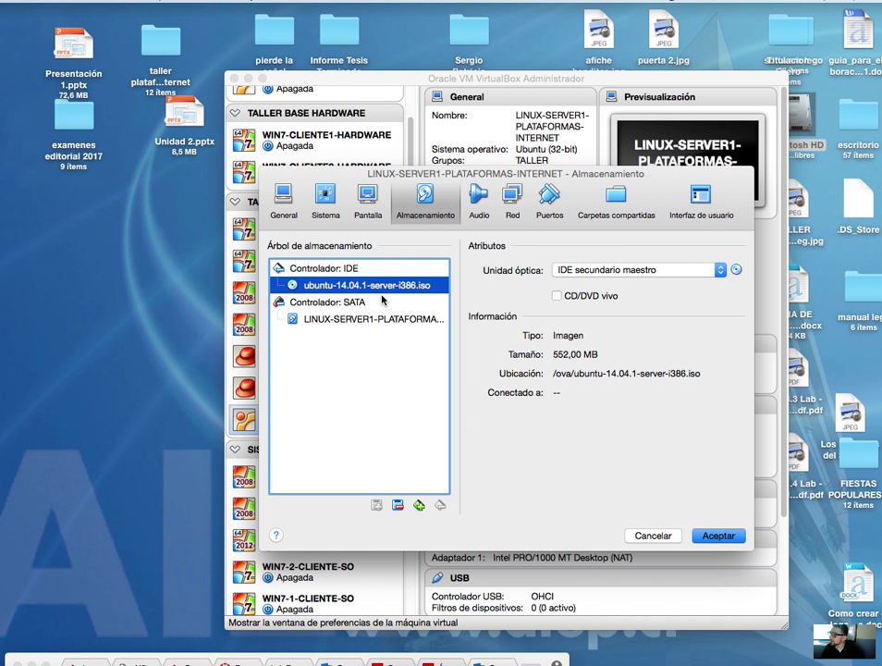
{"action": "left_click", "coordinate": [333, 202]}
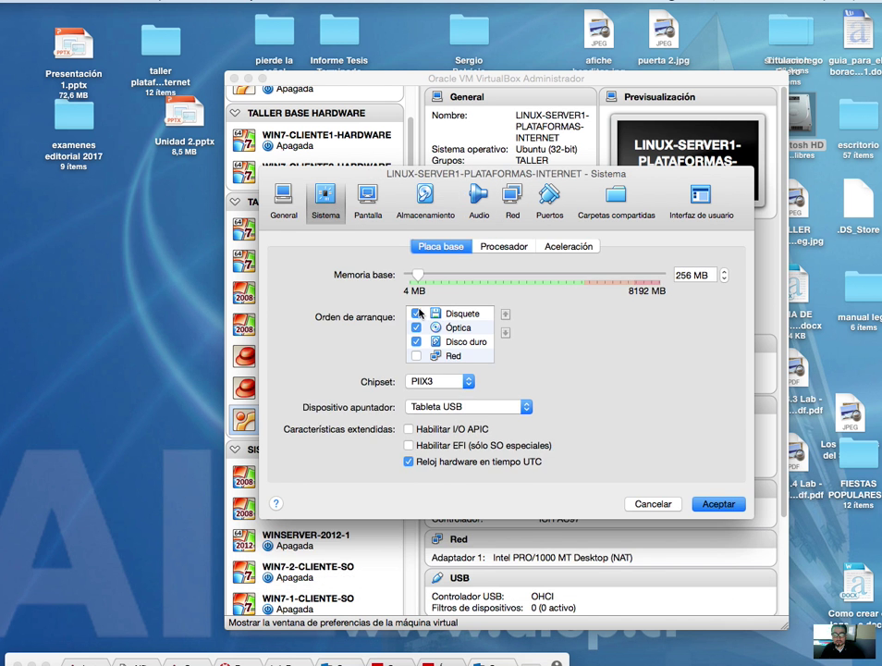
{"action": "left_click", "coordinate": [475, 330]}
{"action": "left_click", "coordinate": [505, 315]}
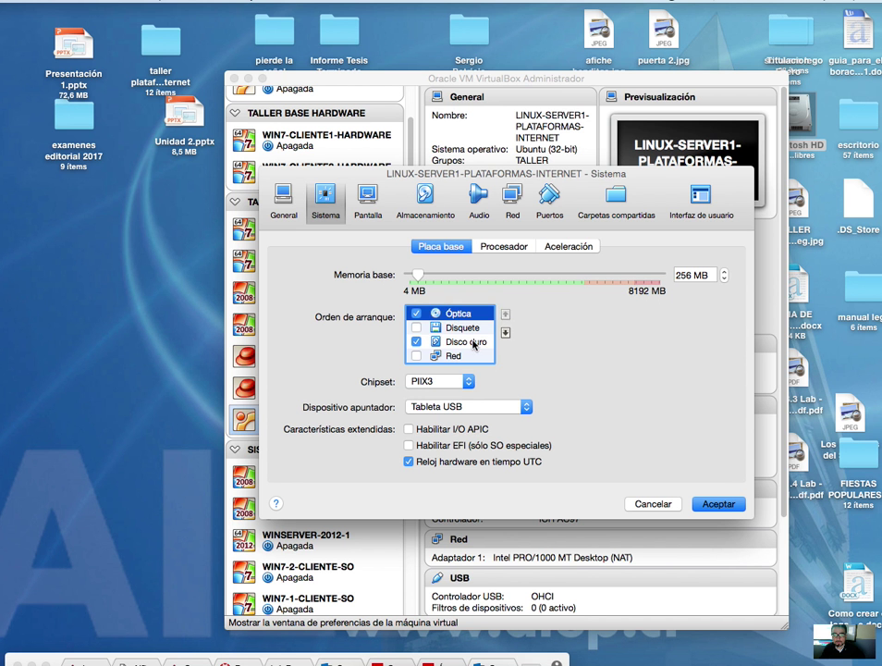
{"action": "left_click", "coordinate": [472, 343]}
{"action": "left_click", "coordinate": [505, 315]}
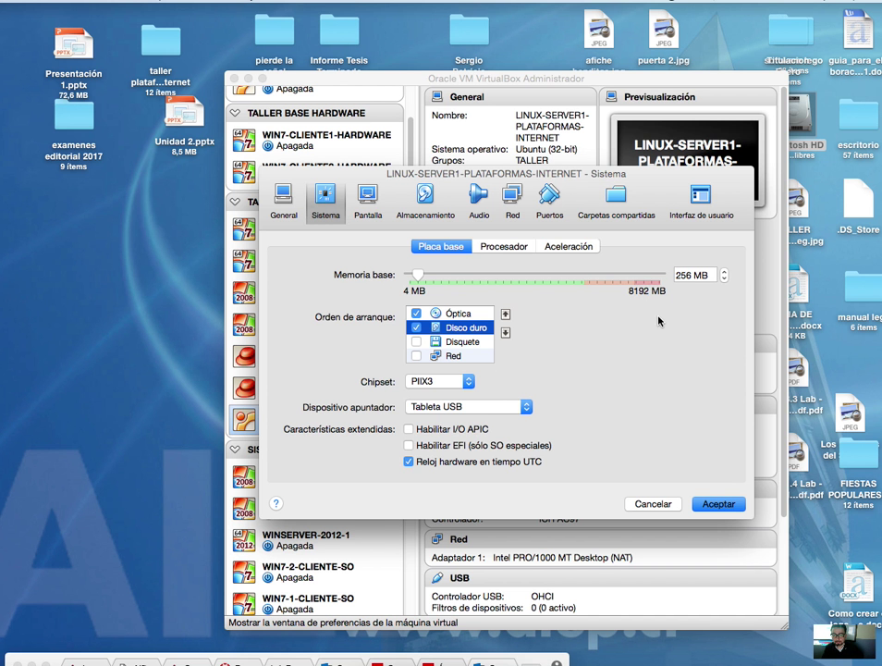
Step: Try attaching network adapter 1 to Red interna
{"action": "left_click", "coordinate": [506, 196]}
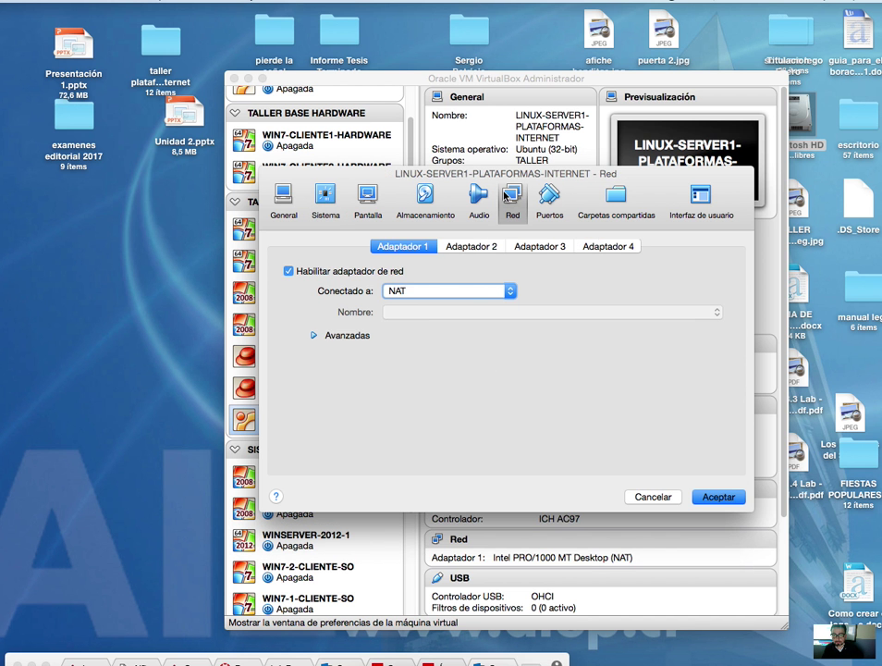
{"action": "left_click", "coordinate": [313, 335]}
{"action": "left_click", "coordinate": [325, 335]}
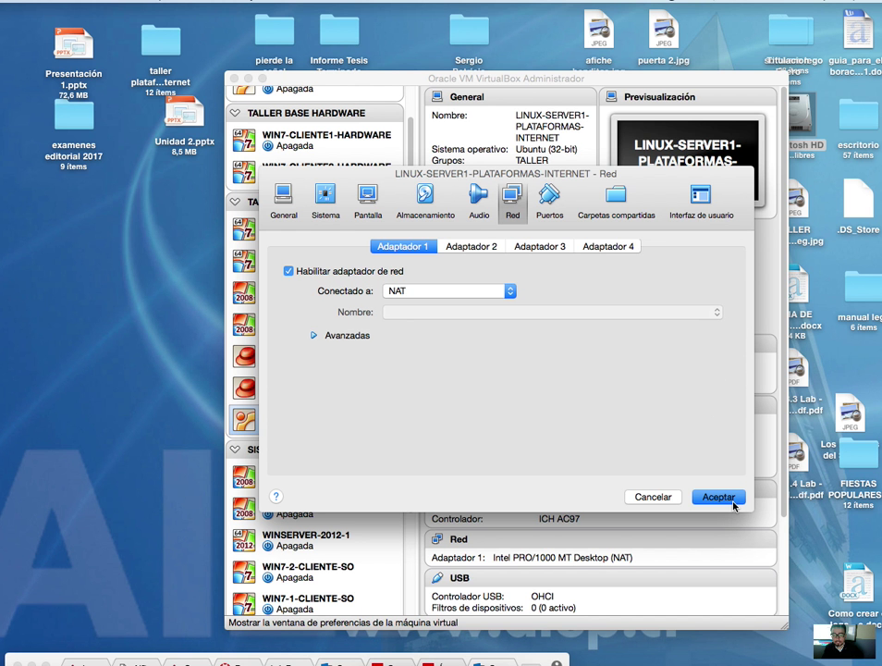
{"action": "left_click", "coordinate": [476, 291]}
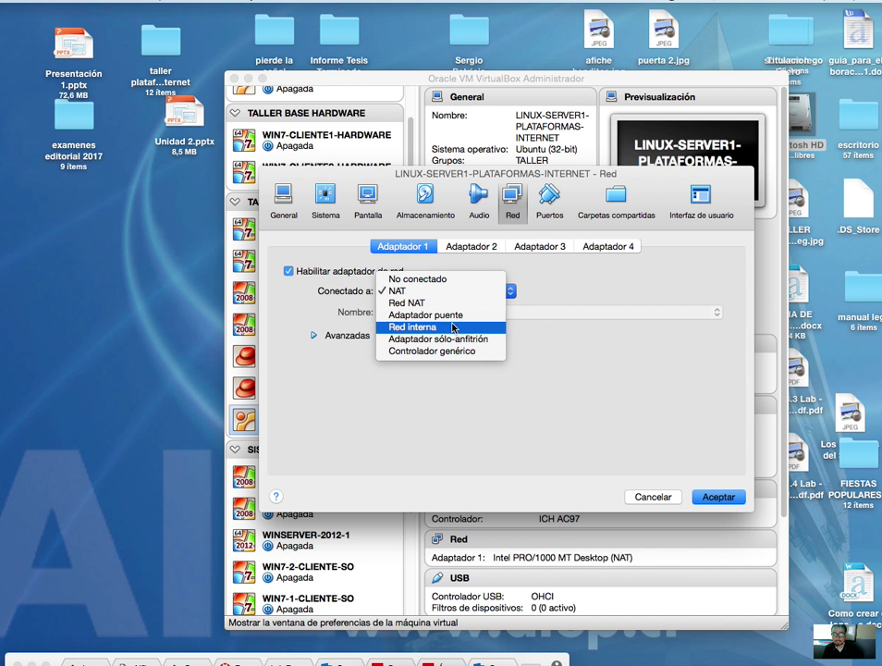
{"action": "left_click", "coordinate": [462, 327]}
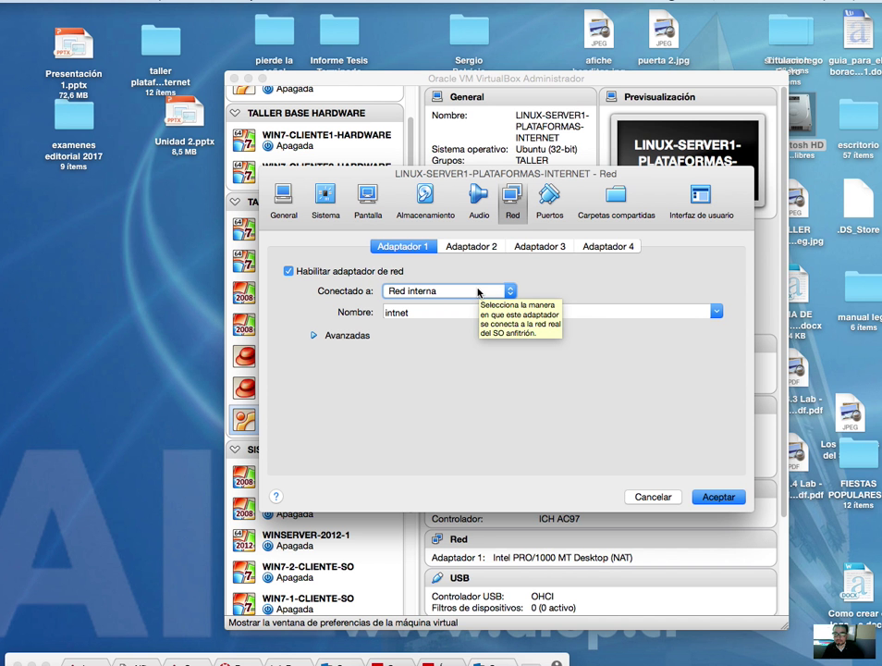
Step: Set network adapter 1 to NAT and accept the machine's settings
{"action": "left_click", "coordinate": [479, 293]}
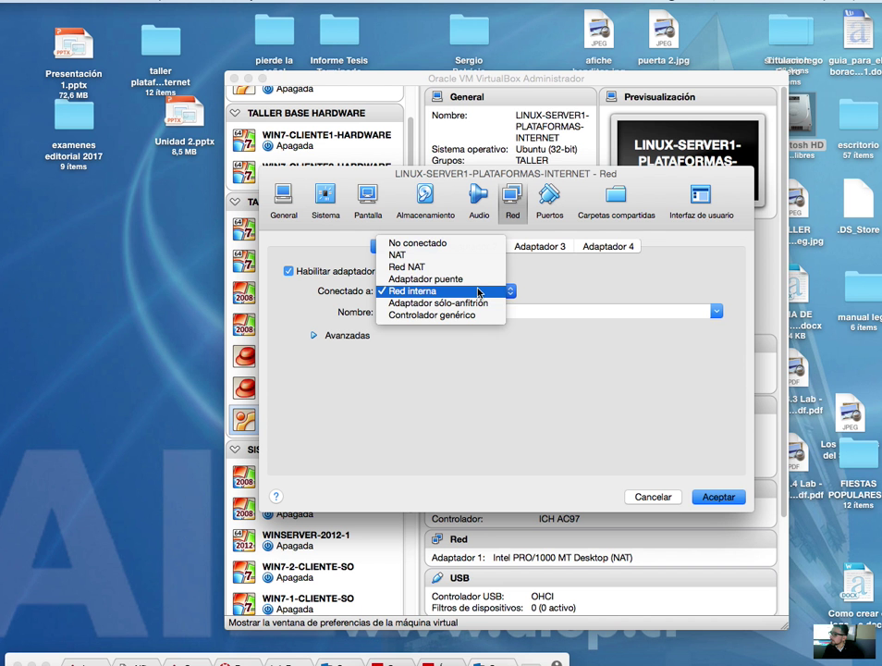
{"action": "left_click", "coordinate": [419, 254]}
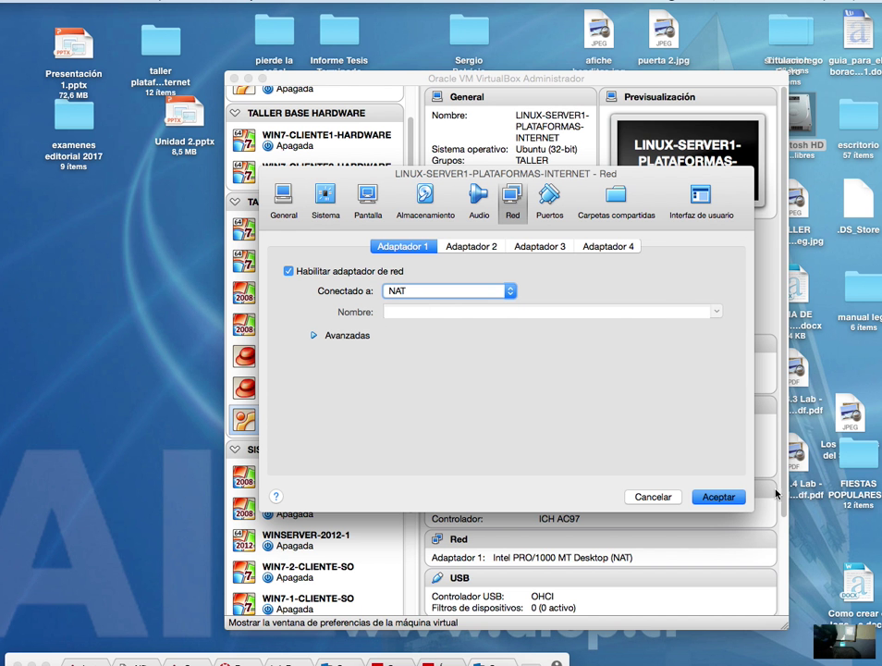
{"action": "left_click", "coordinate": [737, 500]}
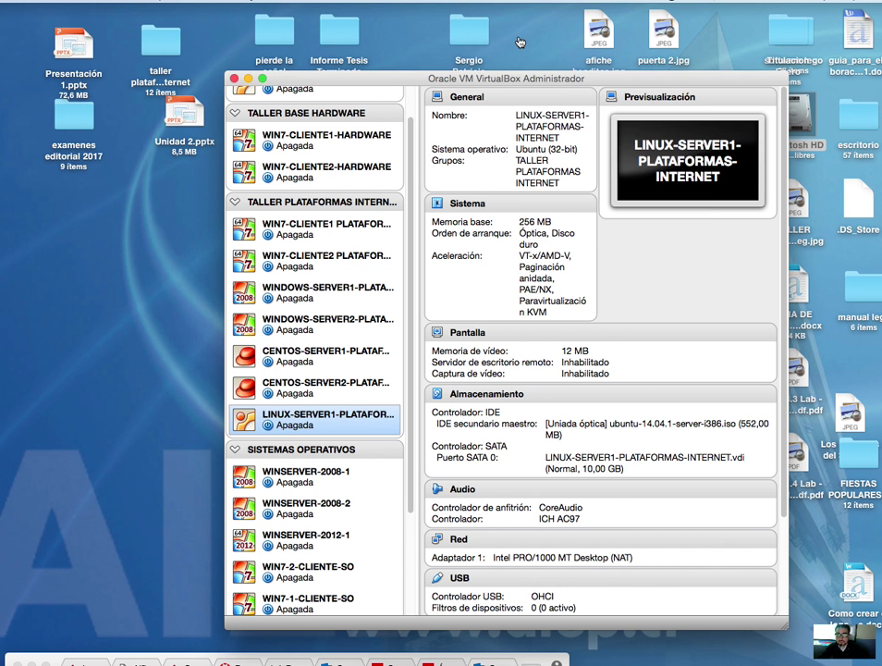
Step: Check which Wi-Fi network the host computer is connected to
{"action": "left_click", "coordinate": [507, 2]}
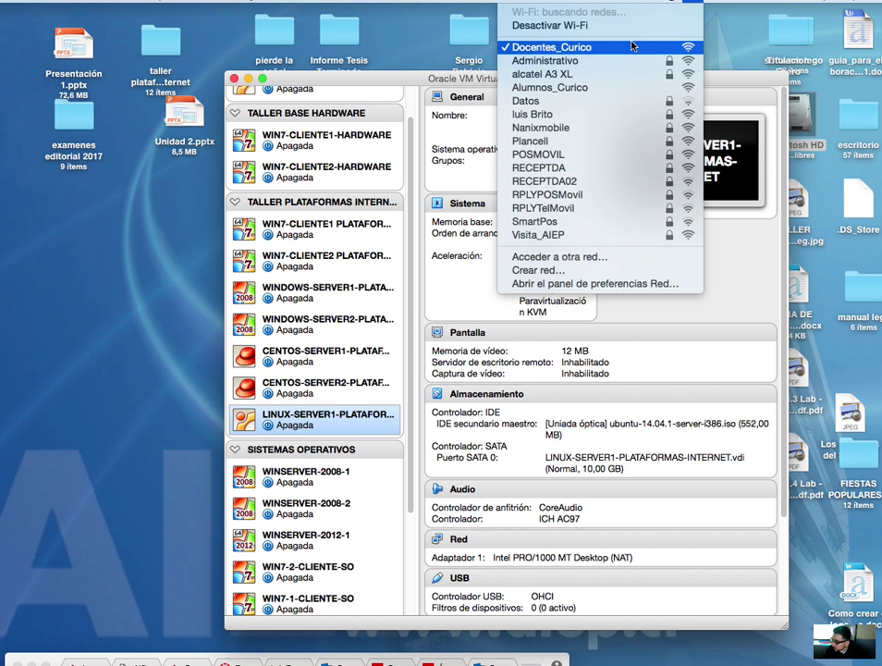
{"action": "left_click", "coordinate": [743, 81]}
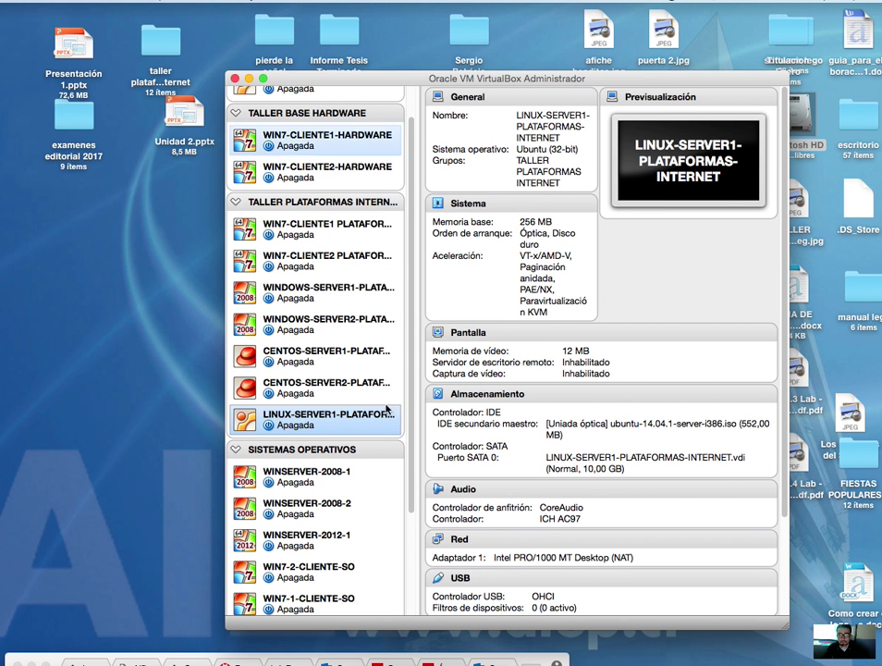
Step: Start a new virtual machine in the TALLER PLATAFORMAS INTERNET group, named LINUX-SERVER2-PLATAFORMAS-INTERNET, with version Turbolinux (64-bit)
{"action": "right_click", "coordinate": [327, 203]}
{"action": "key", "text": "Escape"}
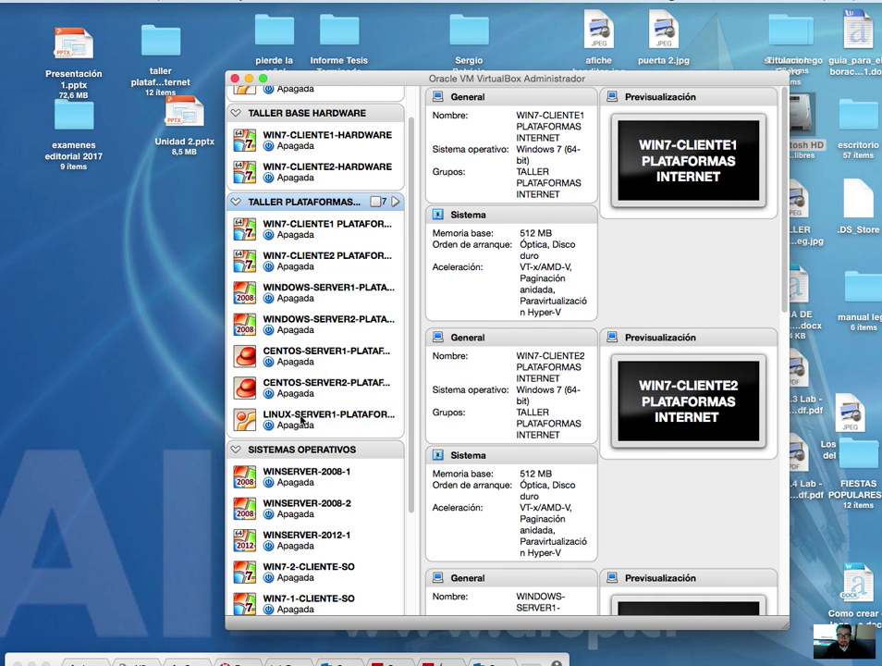
{"action": "right_click", "coordinate": [323, 199]}
{"action": "left_click", "coordinate": [305, 152]}
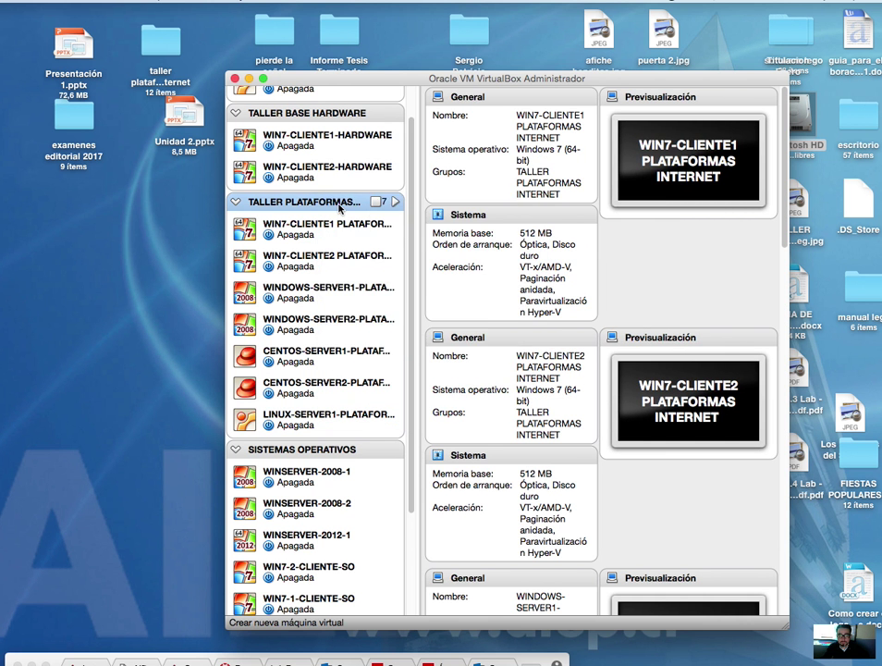
{"action": "right_click", "coordinate": [512, 192]}
{"action": "left_click", "coordinate": [508, 258]}
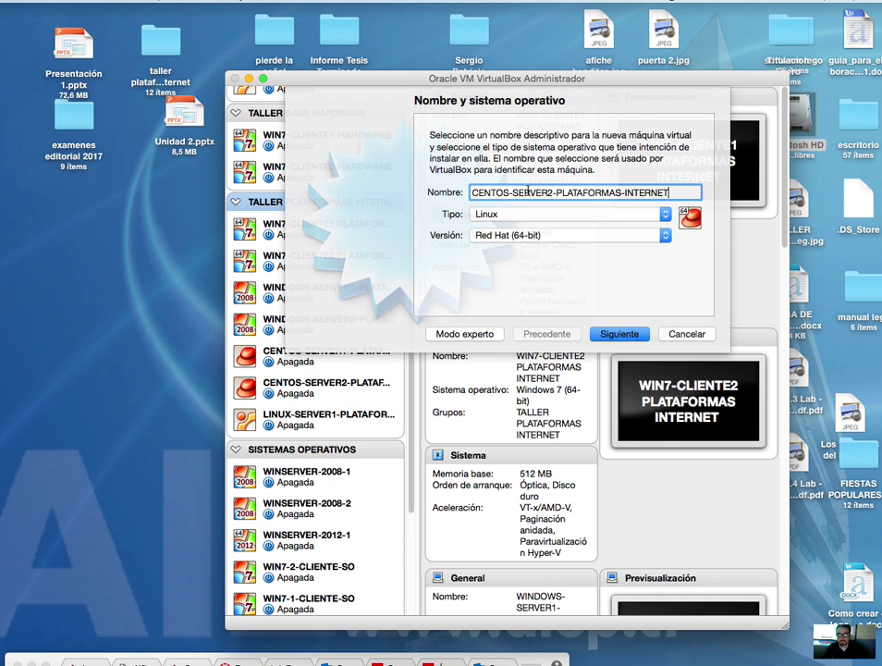
{"action": "left_click_drag", "start_coordinate": [471, 192], "coordinate": [506, 192]}
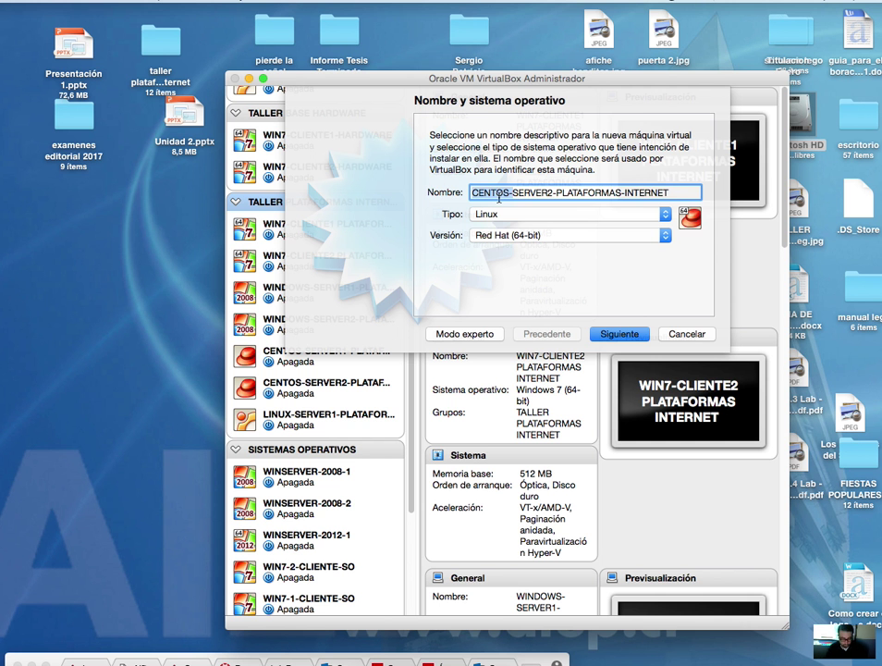
{"action": "type", "text": "LINUX"}
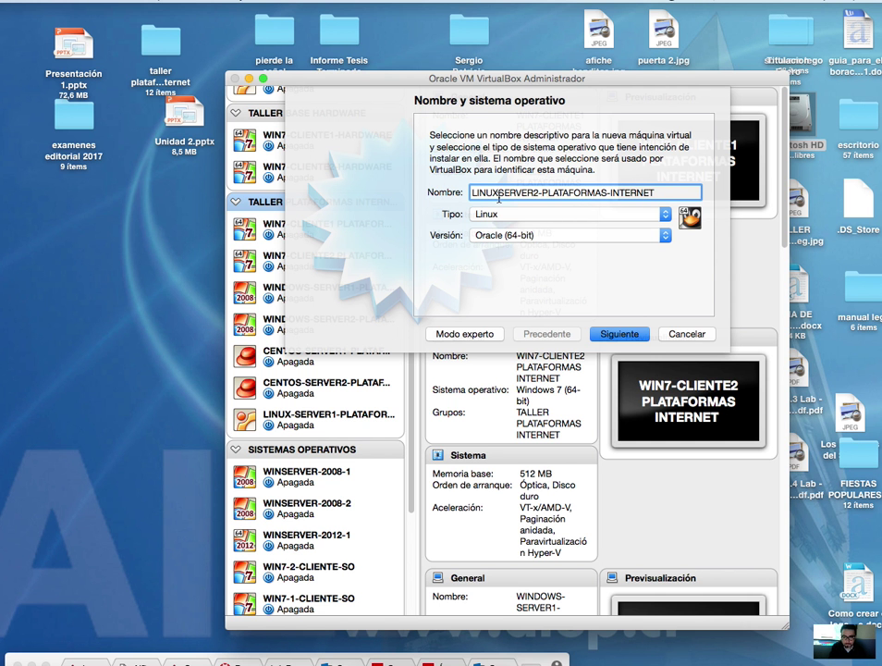
{"action": "type", "text": "-"}
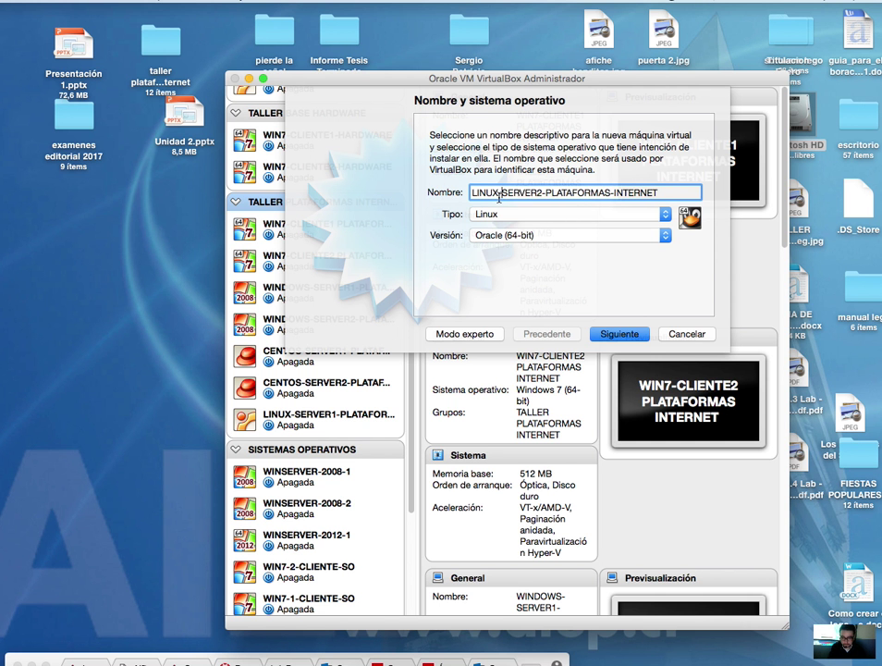
{"action": "left_click", "coordinate": [544, 236]}
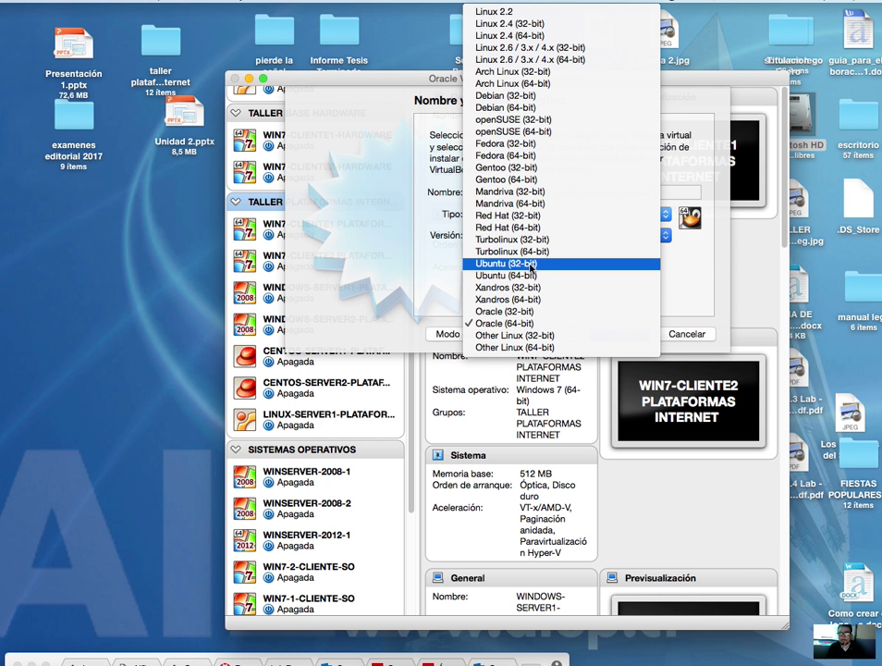
{"action": "left_click", "coordinate": [517, 250]}
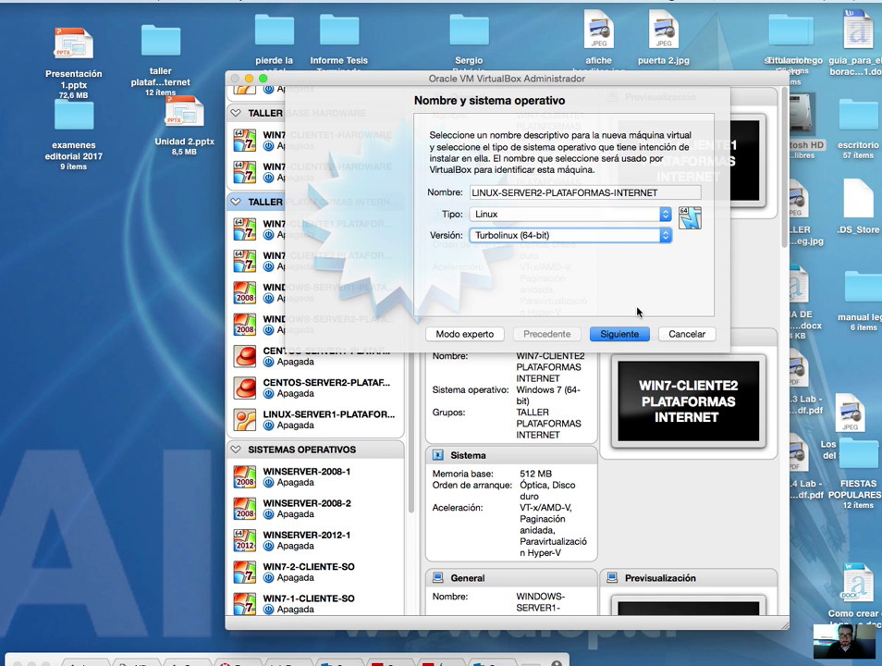
{"action": "left_click", "coordinate": [625, 334]}
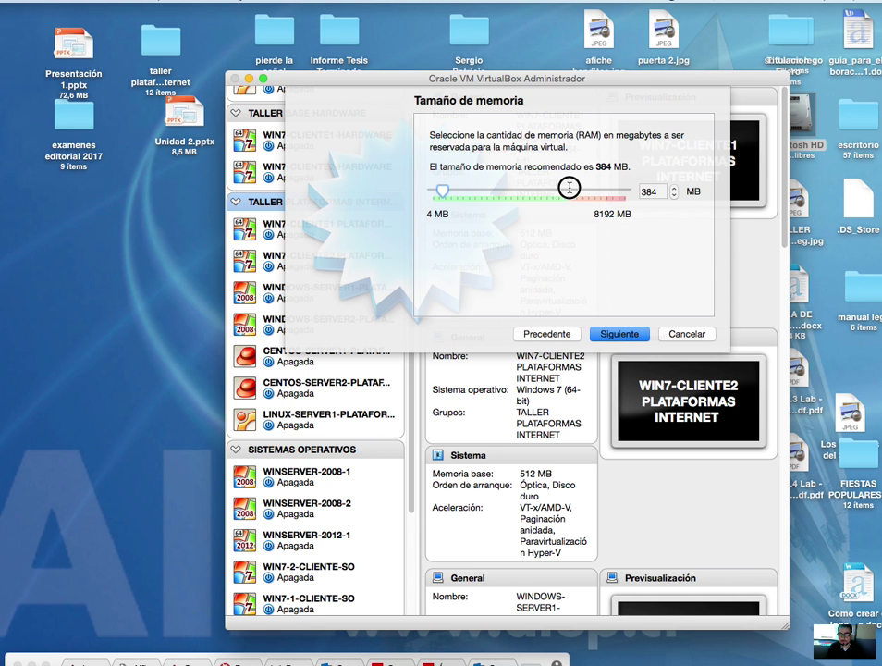
Step: Give the new machine 256 MB of memory and choose to create a new virtual hard disk
{"action": "type", "text": "256"}
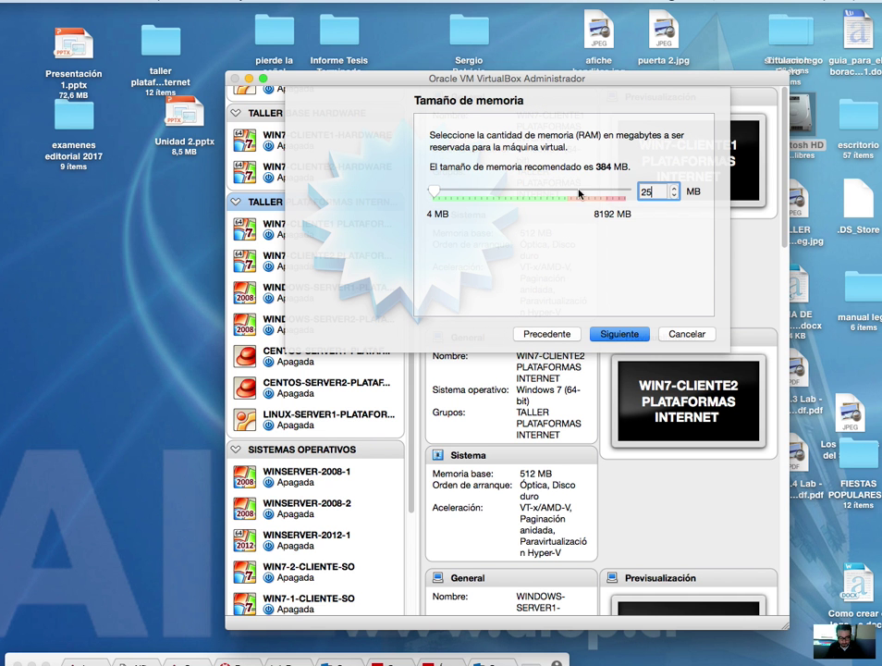
{"action": "left_click", "coordinate": [620, 335]}
{"action": "left_click", "coordinate": [626, 335]}
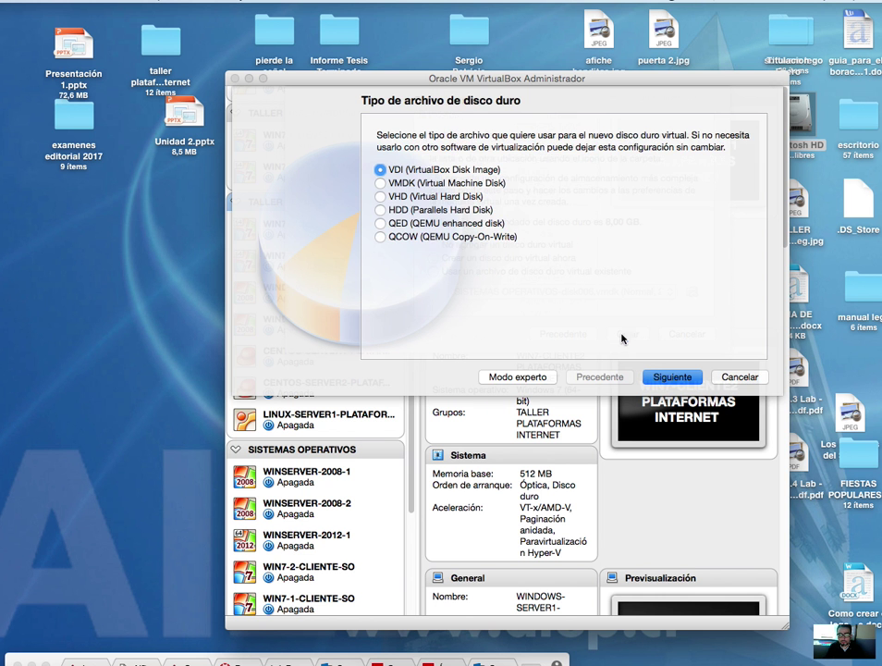
Step: Create the VDI virtual hard disk with a size of 10,00 GB, finishing the new machine
{"action": "left_click", "coordinate": [674, 376]}
{"action": "left_click", "coordinate": [676, 375]}
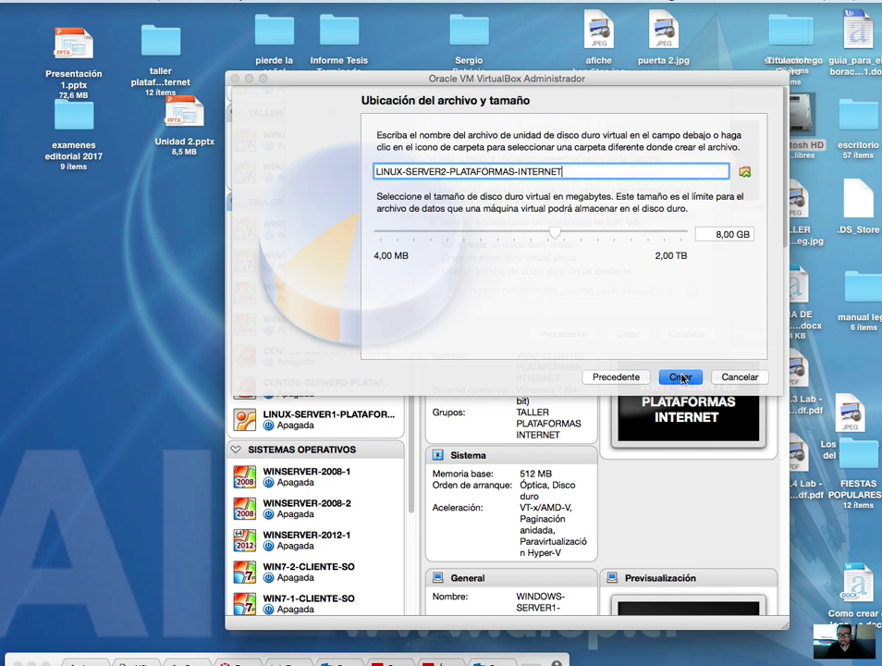
{"action": "left_click", "coordinate": [719, 235]}
{"action": "key", "text": "BackSpace"}
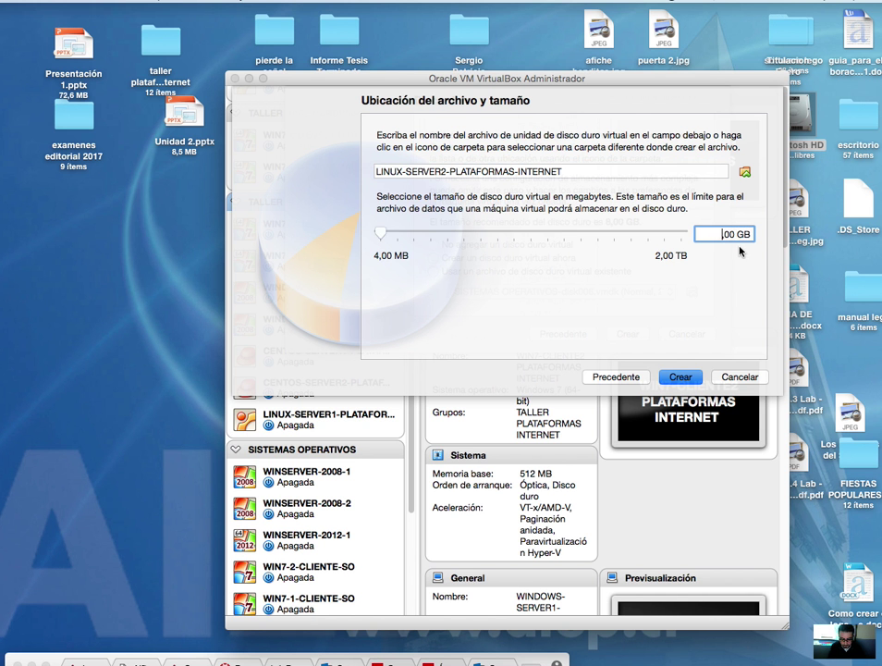
{"action": "type", "text": "10"}
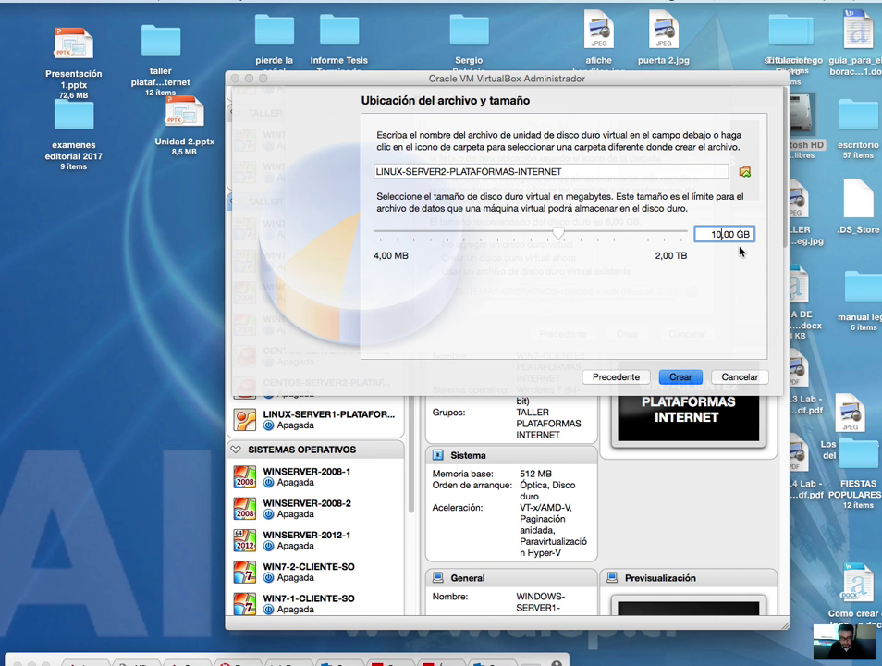
{"action": "left_click", "coordinate": [692, 379]}
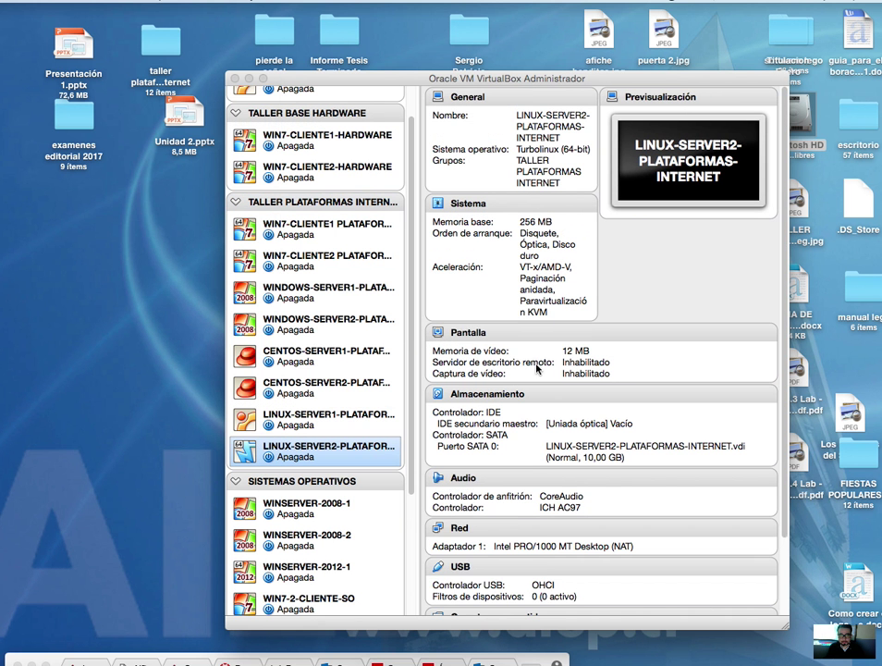
Step: Change the operating system version of LINUX-SERVER2-PLATAFORMAS-INTERNET to Ubuntu (32-bit) and accept its settings
{"action": "right_click", "coordinate": [333, 451]}
{"action": "left_click", "coordinate": [407, 457]}
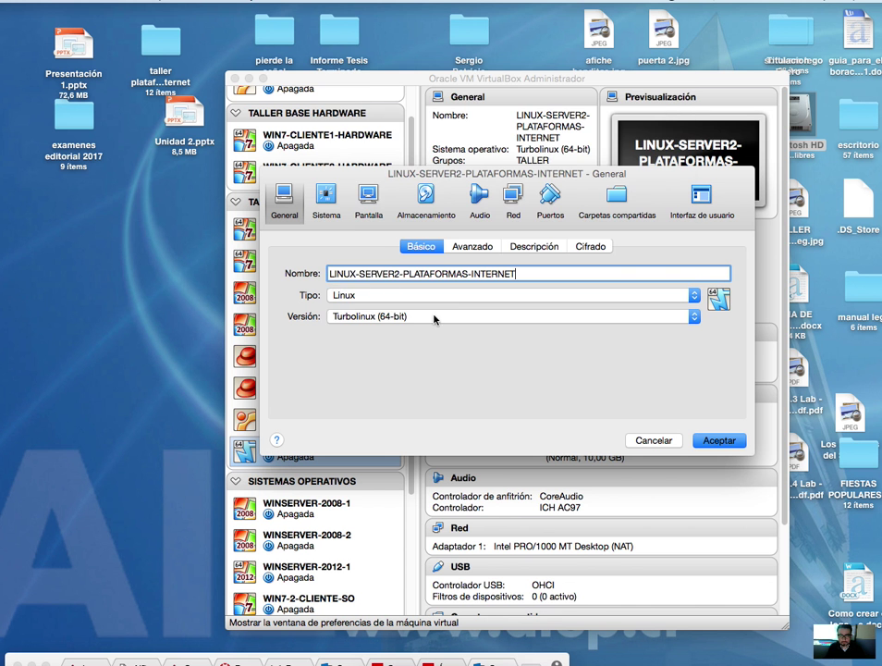
{"action": "left_click", "coordinate": [433, 319]}
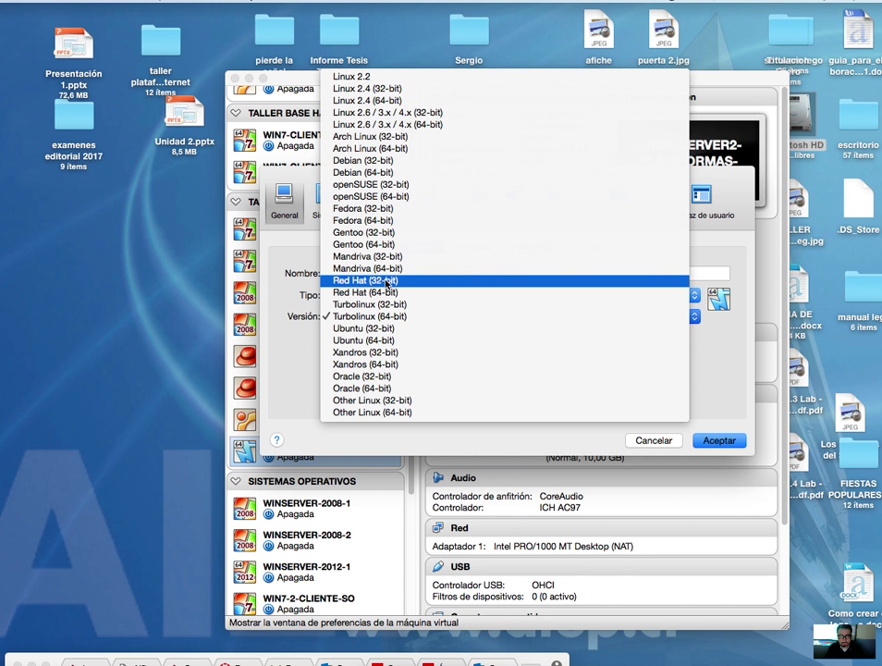
{"action": "left_click", "coordinate": [365, 329]}
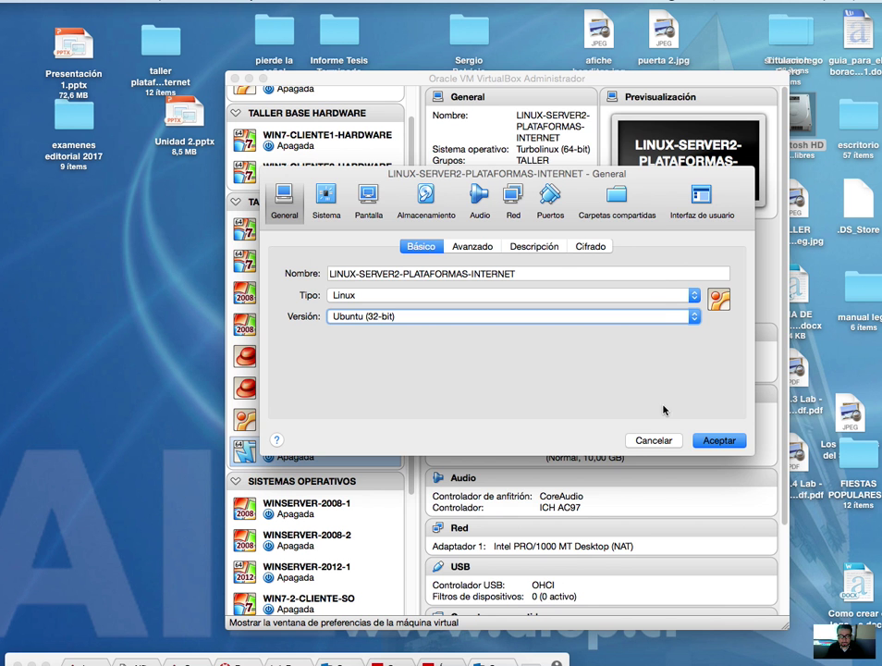
{"action": "left_click", "coordinate": [720, 441]}
Step: Set LINUX-SERVER2-PLATAFORMAS-INTERNET's boot order to Óptica first and Disco duro second, with Disquete disabled
{"action": "right_click", "coordinate": [355, 457]}
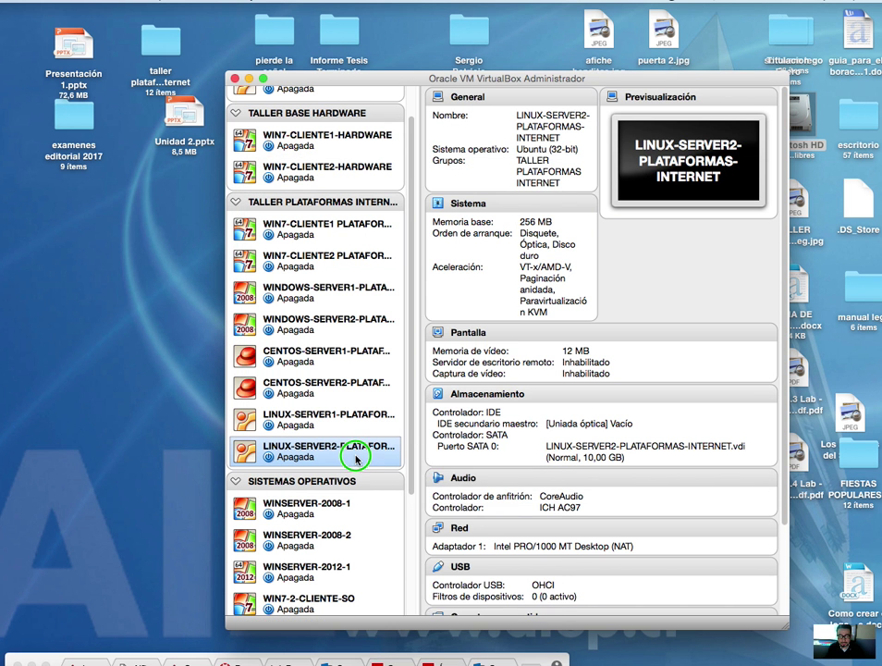
{"action": "left_click", "coordinate": [435, 464]}
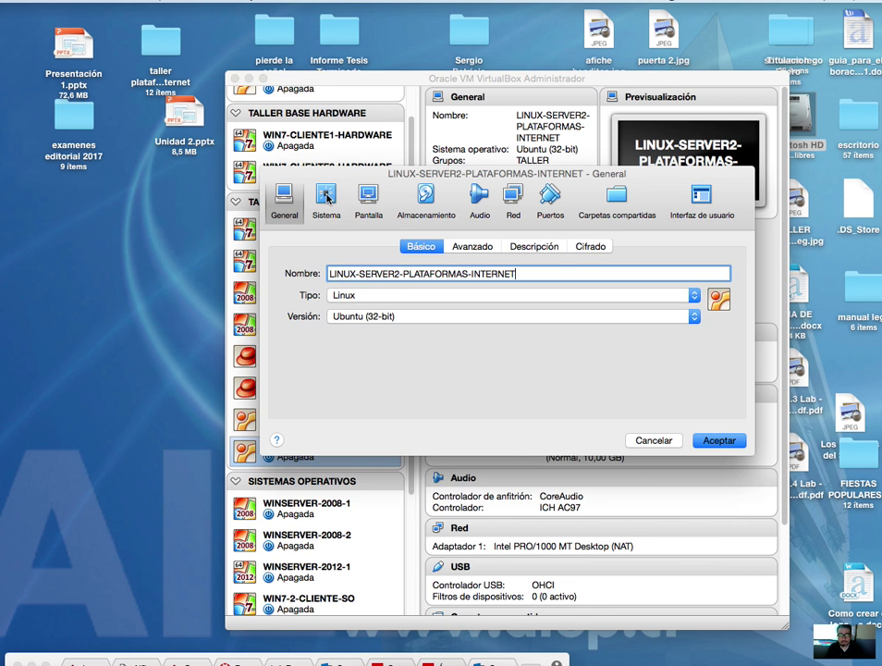
{"action": "left_click", "coordinate": [325, 198]}
{"action": "left_click", "coordinate": [417, 314]}
{"action": "left_click", "coordinate": [460, 327]}
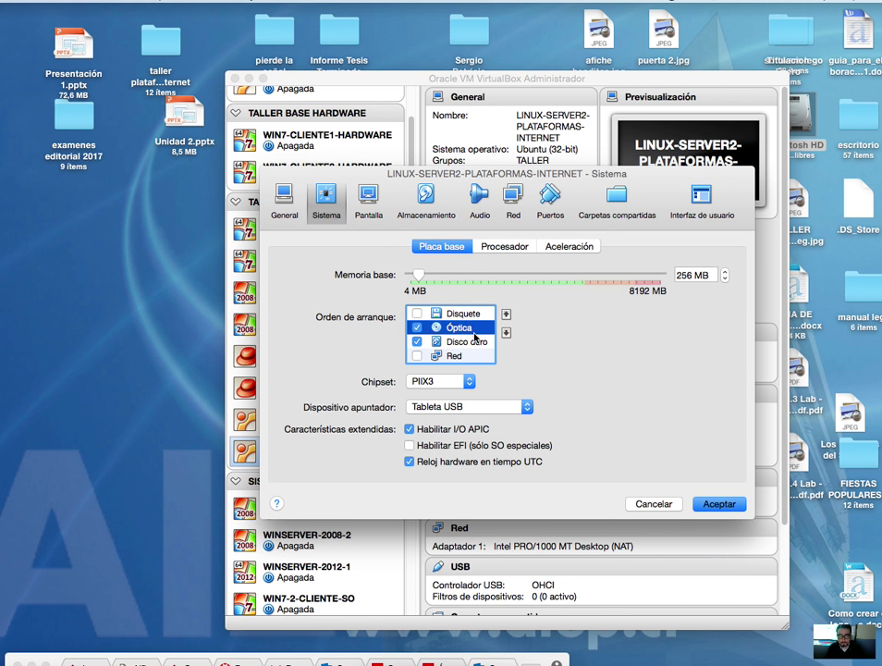
{"action": "left_click", "coordinate": [506, 314]}
{"action": "left_click", "coordinate": [490, 337]}
{"action": "left_click", "coordinate": [506, 313]}
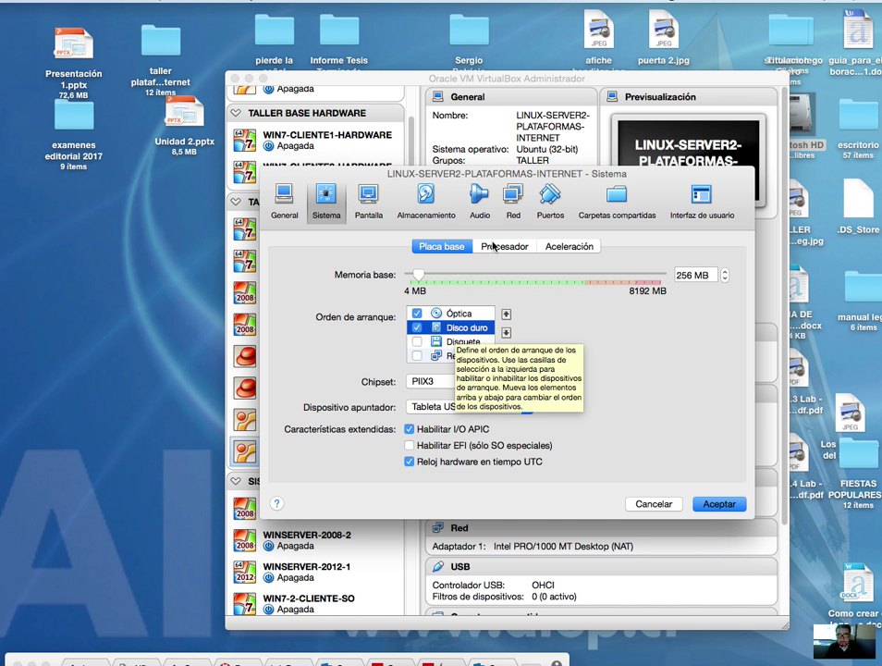
Step: Load ubuntu-14.04.1-server-i386.iso into the machine's empty optical drive and accept the settings
{"action": "left_click", "coordinate": [435, 216]}
{"action": "left_click", "coordinate": [296, 285]}
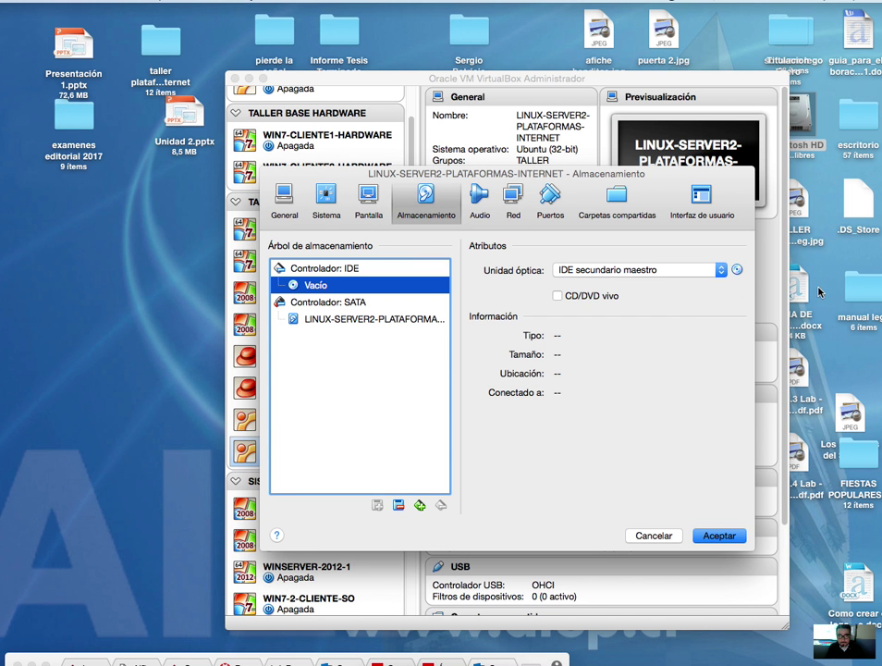
{"action": "left_click", "coordinate": [737, 269]}
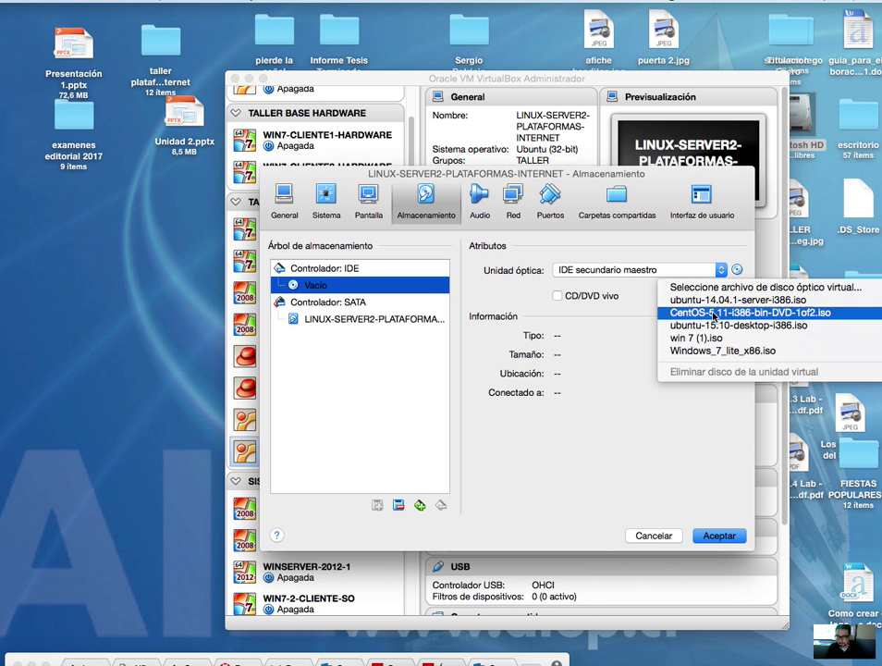
{"action": "left_click", "coordinate": [714, 300]}
{"action": "left_click", "coordinate": [726, 535]}
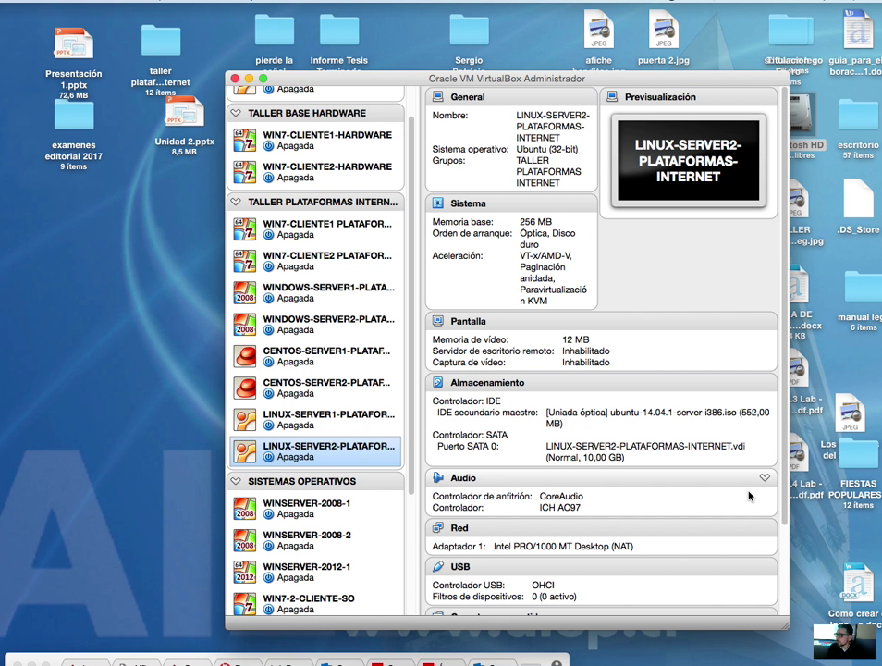
Step: Boot LINUX-SERVER1-PLATAFORMAS-INTERNET, choose Español as the installer language and launch Instalar Ubuntu Server
{"action": "left_click", "coordinate": [379, 416]}
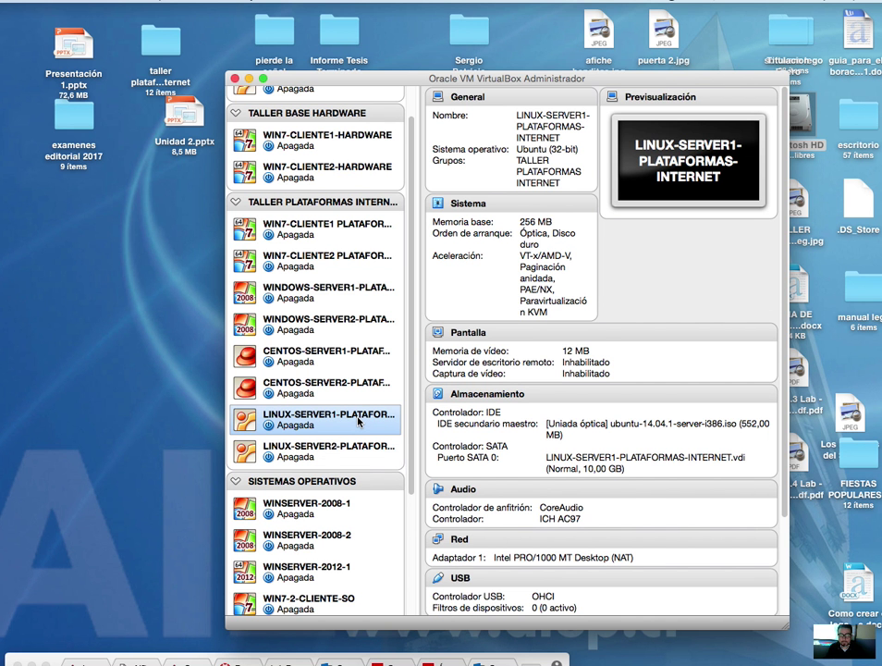
{"action": "double_click", "coordinate": [359, 421]}
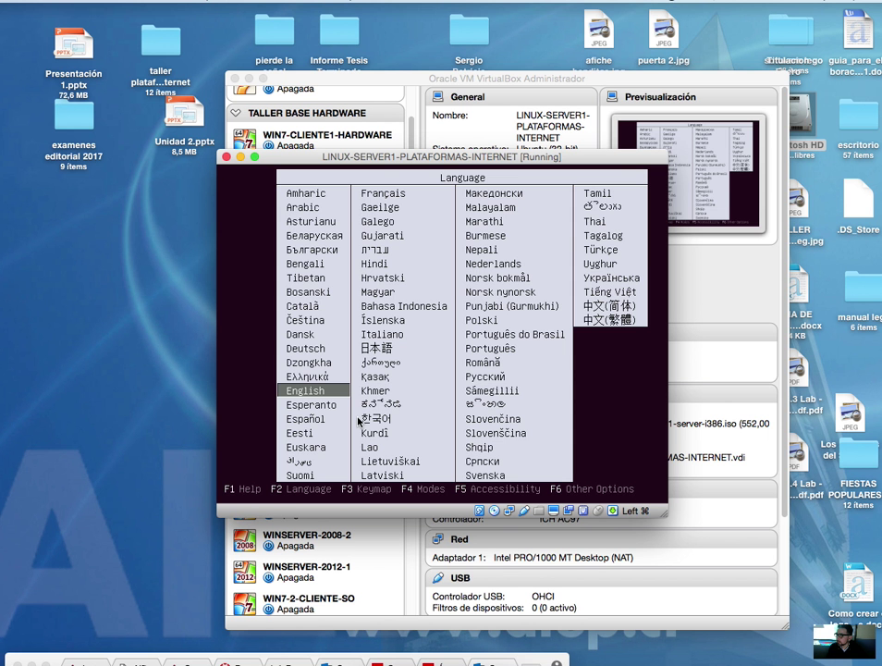
{"action": "key", "text": "Down"}
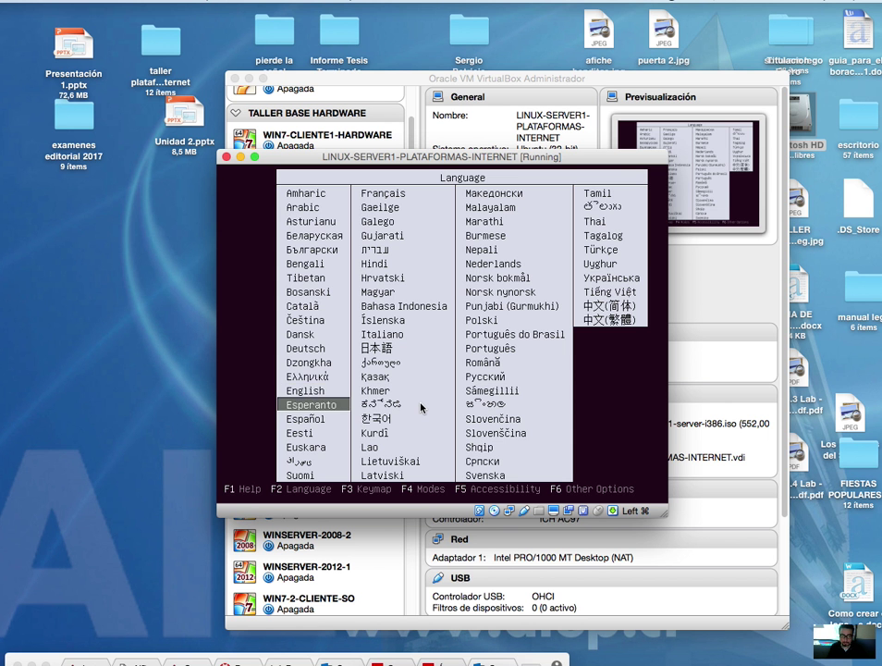
{"action": "key", "text": "Down"}
{"action": "key", "text": "Return"}
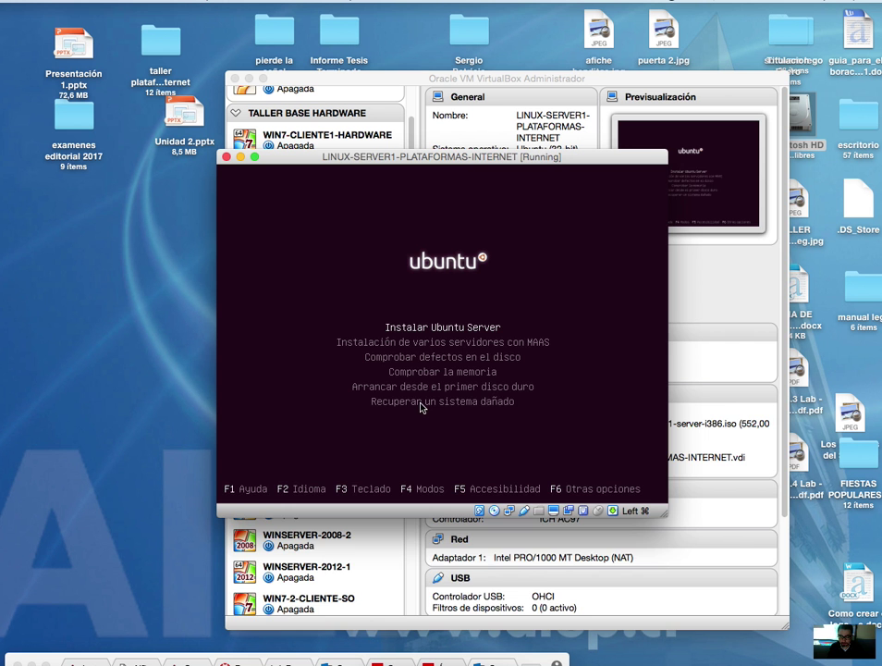
{"action": "key", "text": "Return"}
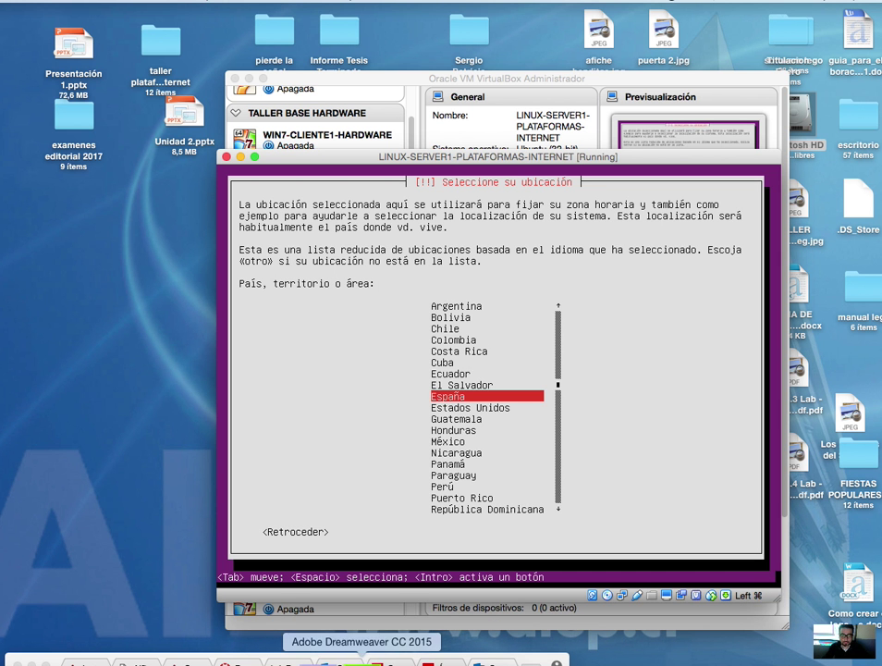
Step: Select Chile as the location for the Ubuntu Server installation
{"action": "left_click", "coordinate": [633, 638]}
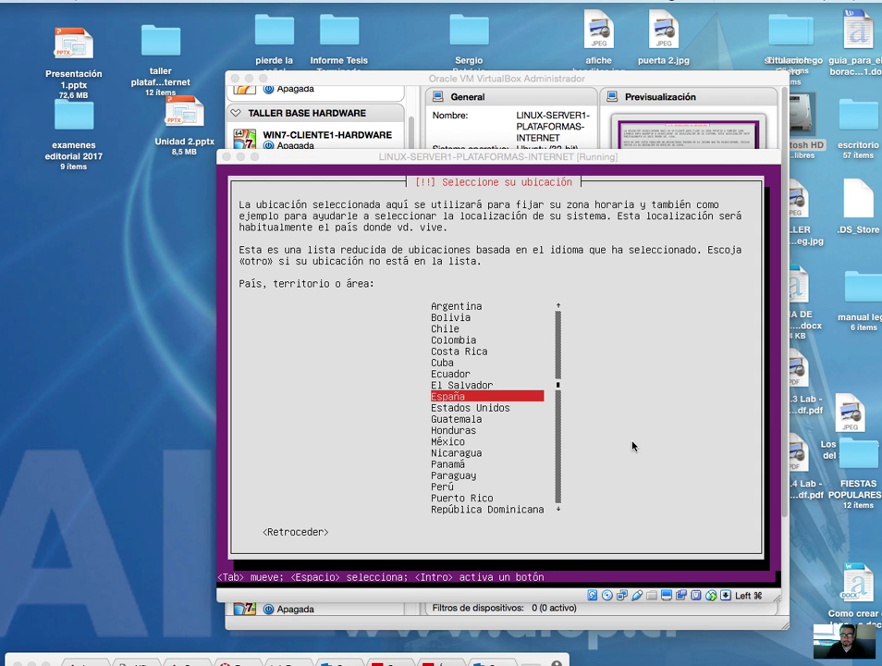
{"action": "left_click", "coordinate": [457, 332]}
{"action": "key", "text": "Up"}
{"action": "key", "text": "Up"}
{"action": "key", "text": "Up"}
{"action": "key", "text": "Up"}
{"action": "key", "text": "Up"}
{"action": "key", "text": "Up"}
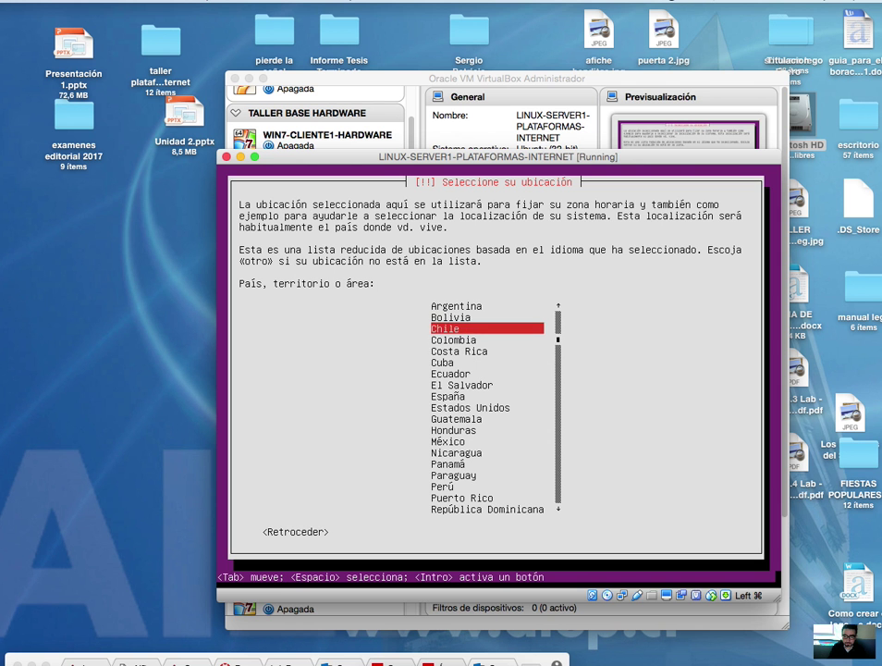
{"action": "key", "text": "Return"}
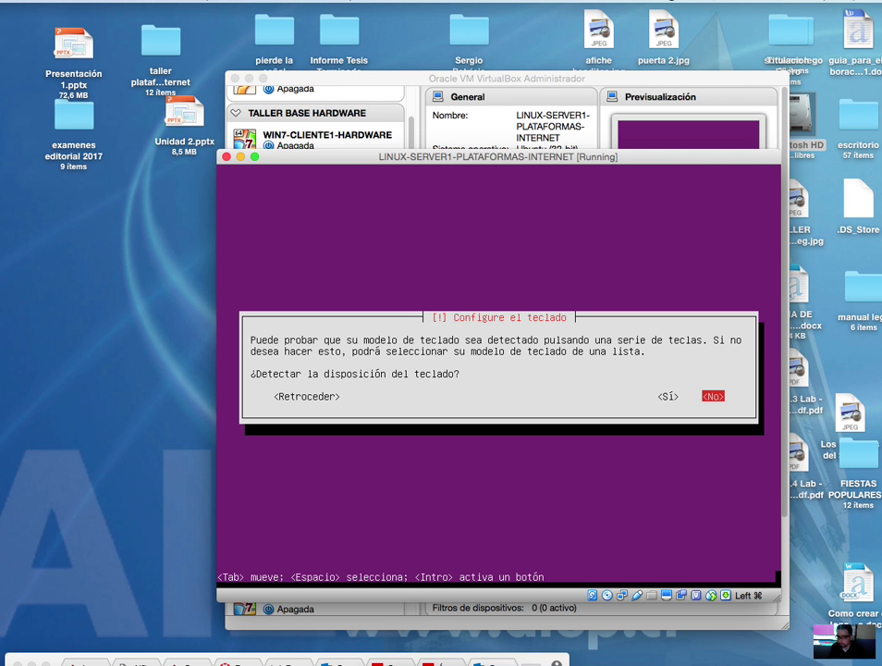
Step: Decline keyboard detection and accept Español as both the keyboard's country of origin and its layout
{"action": "key", "text": "Return"}
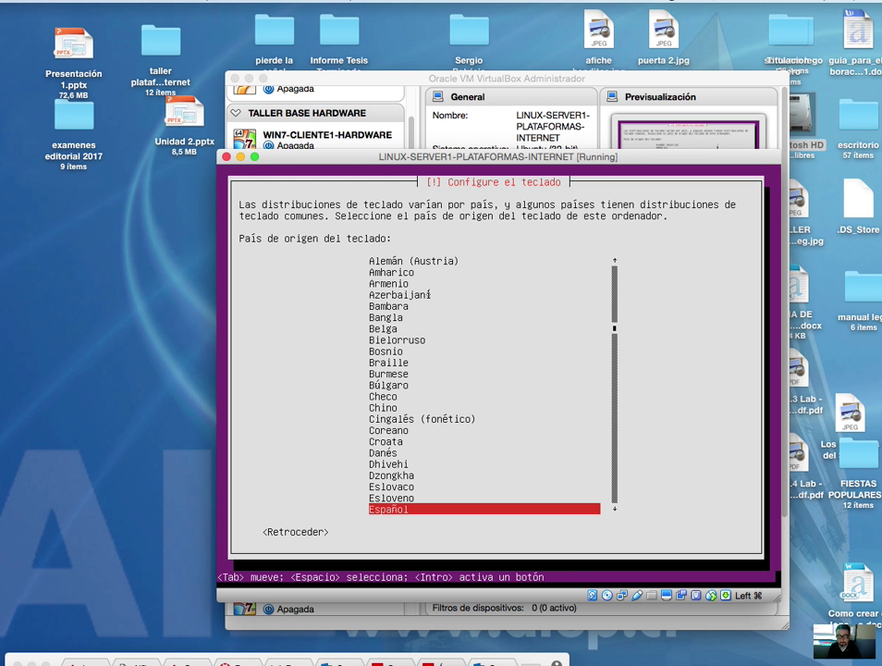
{"action": "key", "text": "Return"}
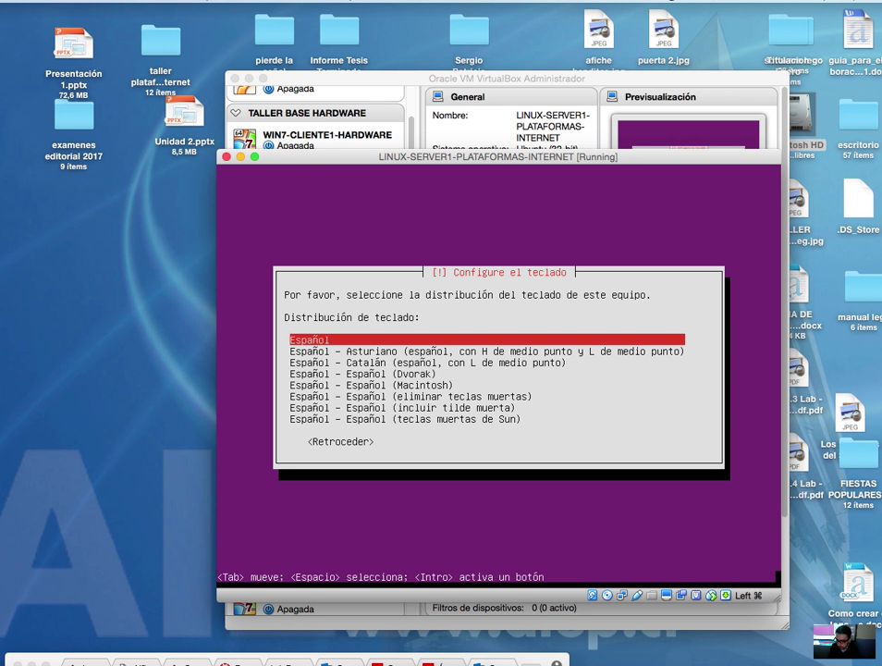
{"action": "key", "text": "Return"}
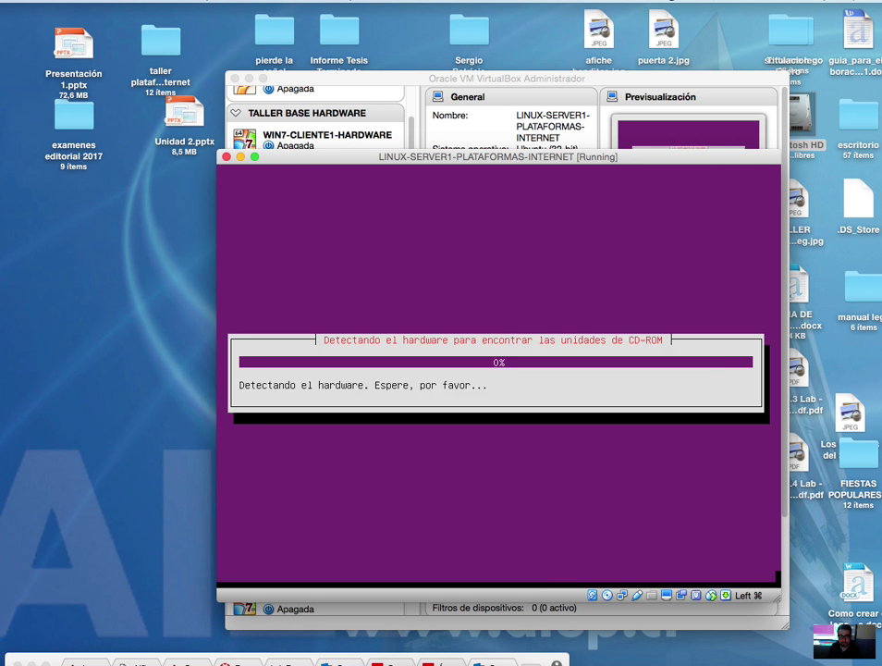